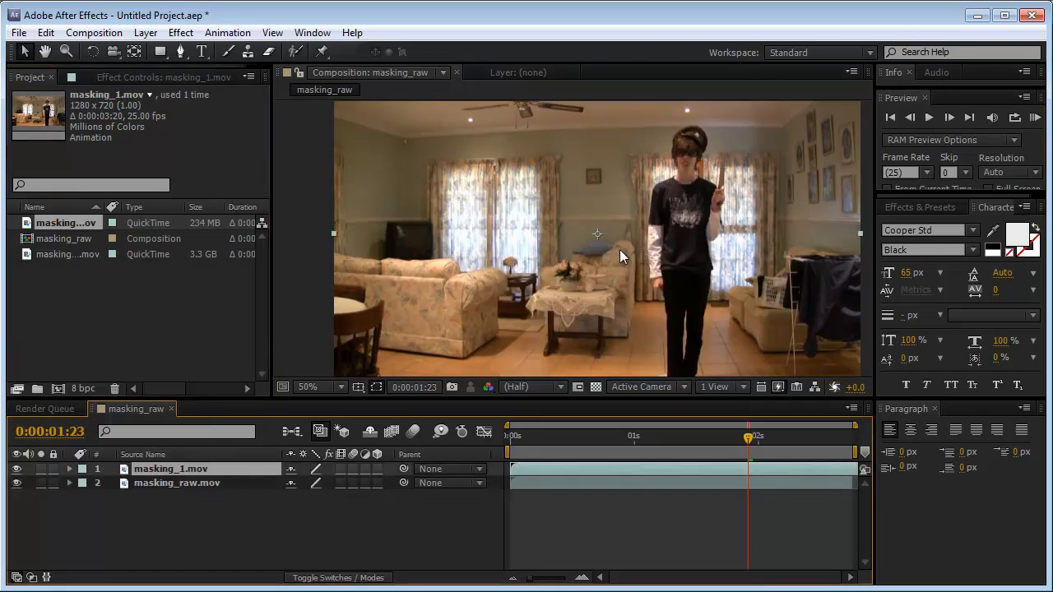
Draw a rectangular mask on the masking_1.mov layer covering the half of the frame with the standing man.
{"action": "key", "text": "comma"}
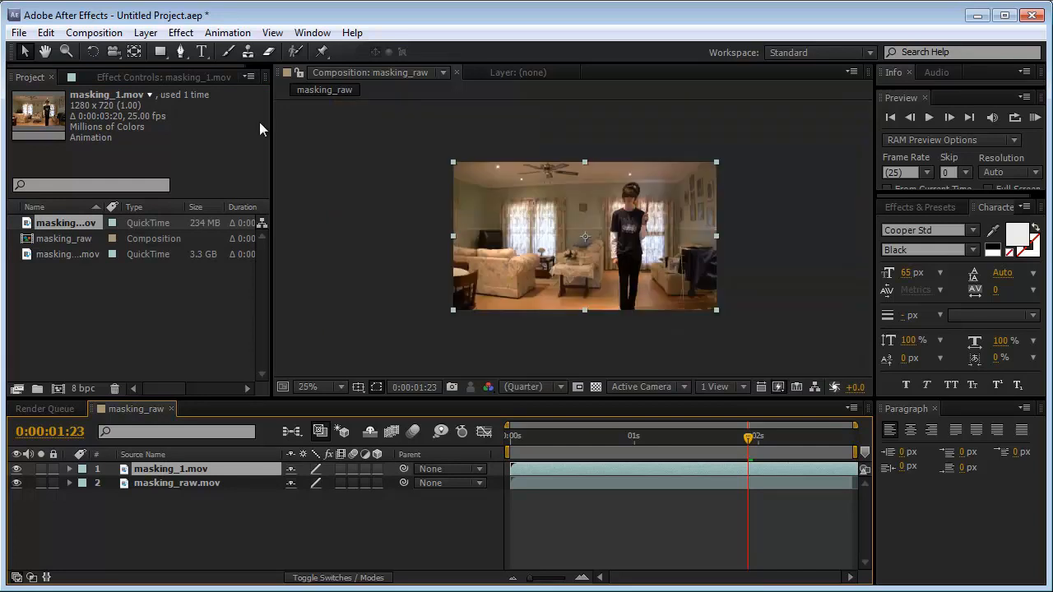
{"action": "left_click", "coordinate": [161, 51]}
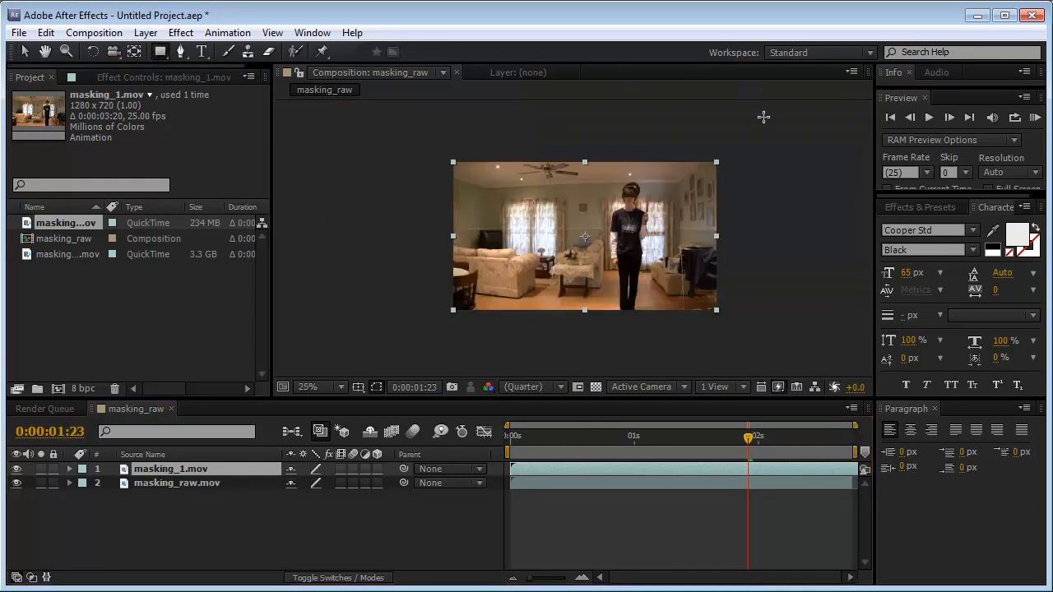
{"action": "left_click_drag", "start_coordinate": [764, 123], "coordinate": [587, 334]}
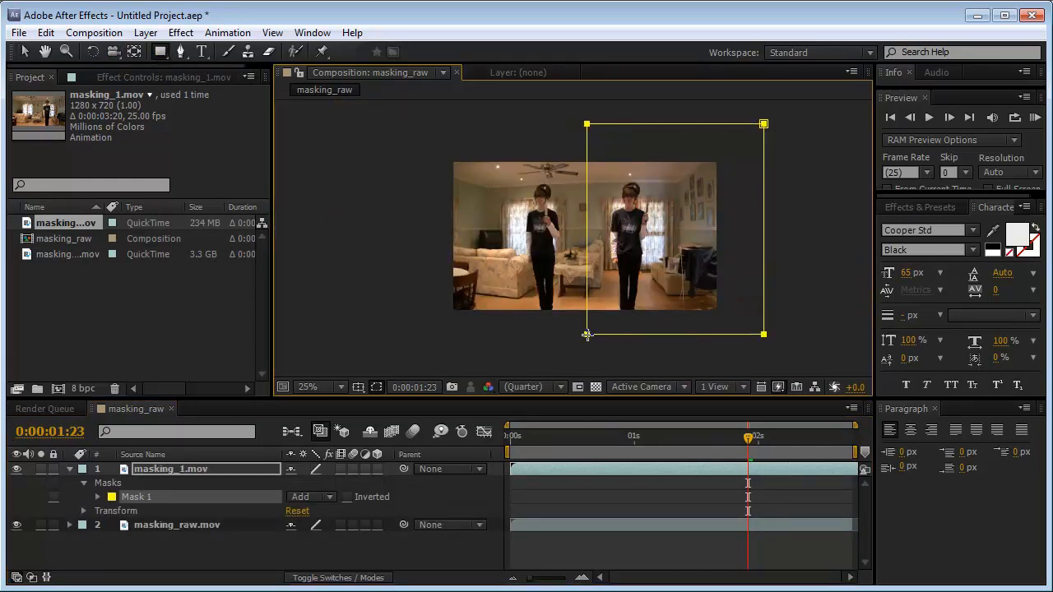
{"action": "left_click", "coordinate": [219, 466]}
{"action": "key", "text": "v"}
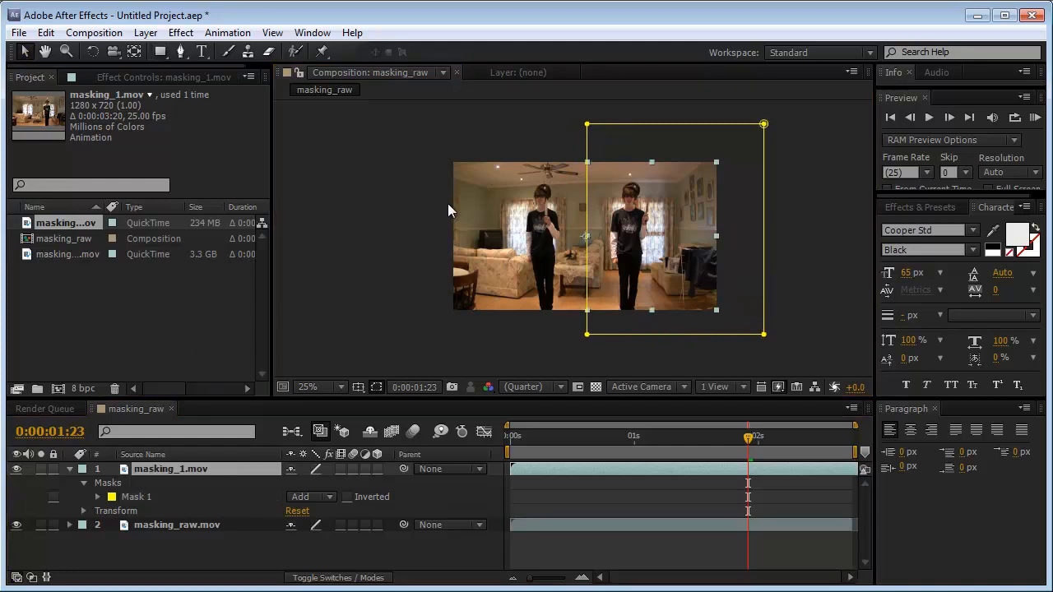
Set Mask 1's feather on the masking_1.mov layer to 215 pixels to soften the seam between the two shots.
{"action": "scroll", "coordinate": [557, 224], "scroll_direction": "up", "scroll_amount": 4}
{"action": "left_click_drag", "start_coordinate": [652, 200], "coordinate": [594, 224]}
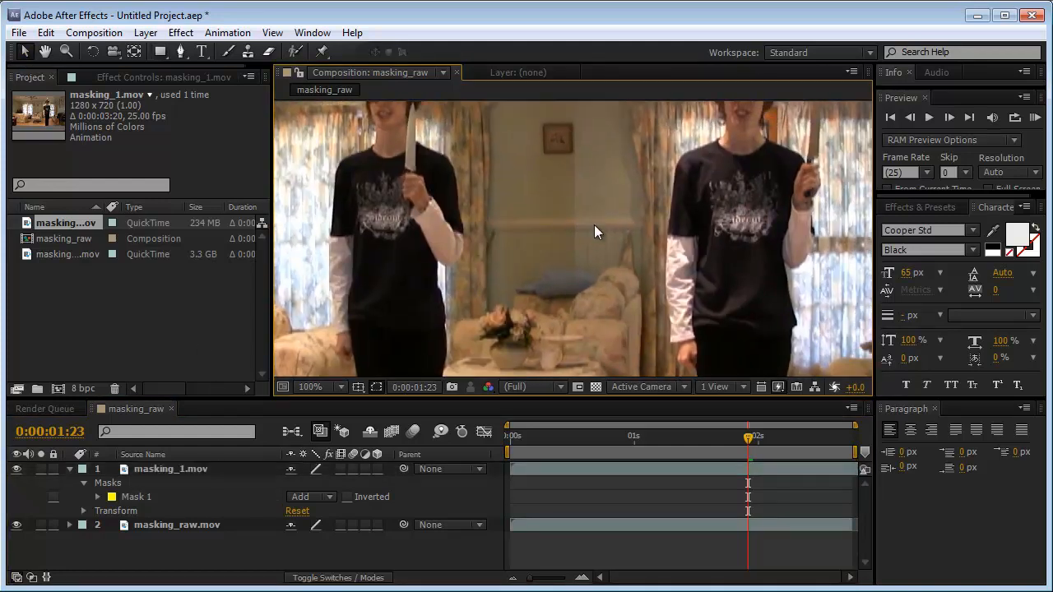
{"action": "left_click_drag", "start_coordinate": [665, 212], "coordinate": [611, 281]}
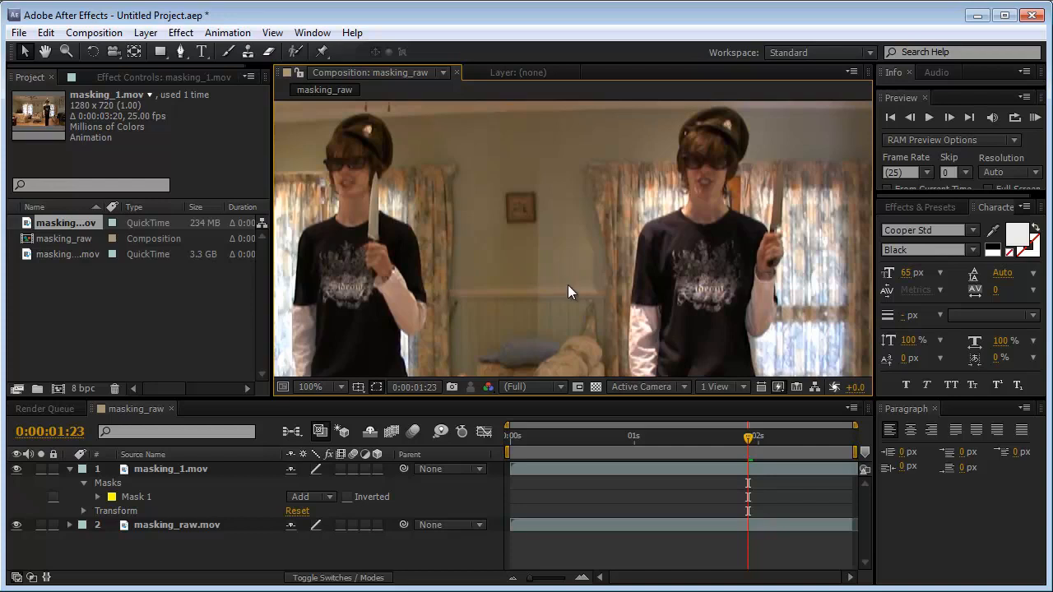
{"action": "left_click", "coordinate": [98, 497]}
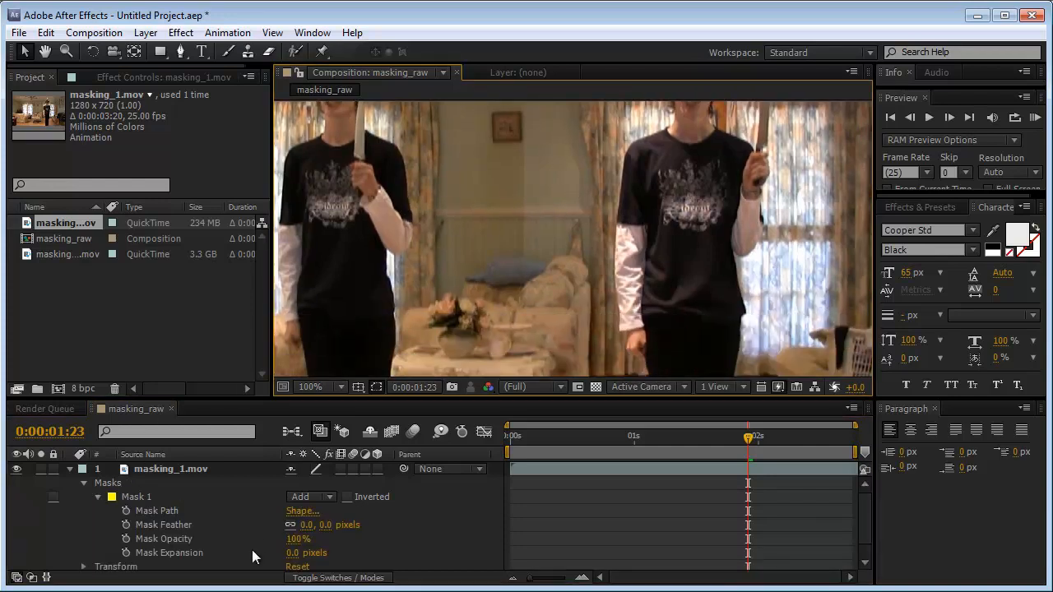
{"action": "left_click_drag", "start_coordinate": [301, 527], "coordinate": [478, 524]}
{"action": "scroll", "coordinate": [484, 282], "scroll_direction": "down", "scroll_amount": 4}
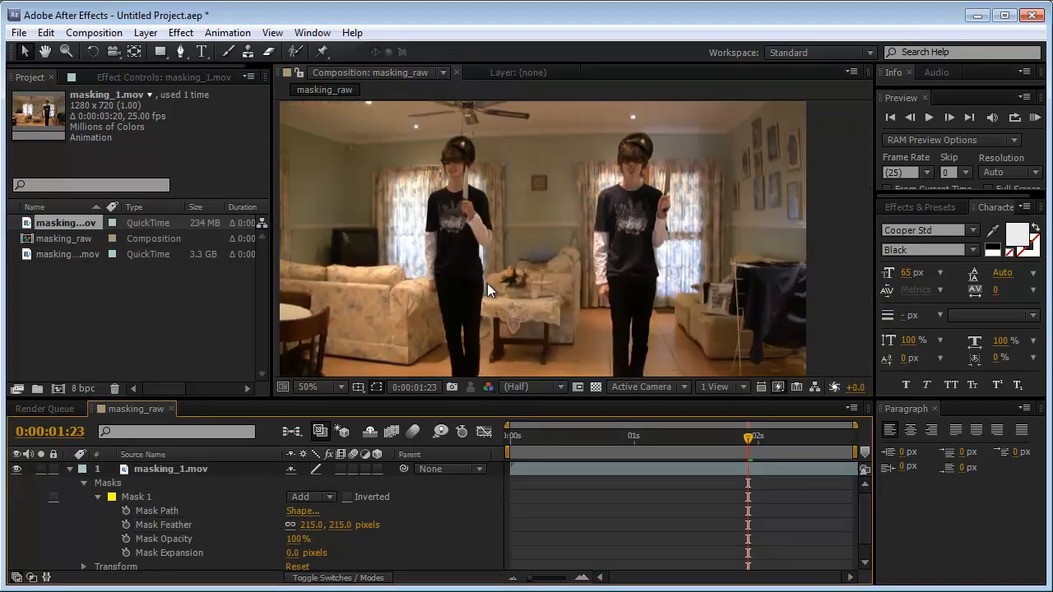
{"action": "scroll", "coordinate": [504, 272], "scroll_direction": "up", "scroll_amount": 2}
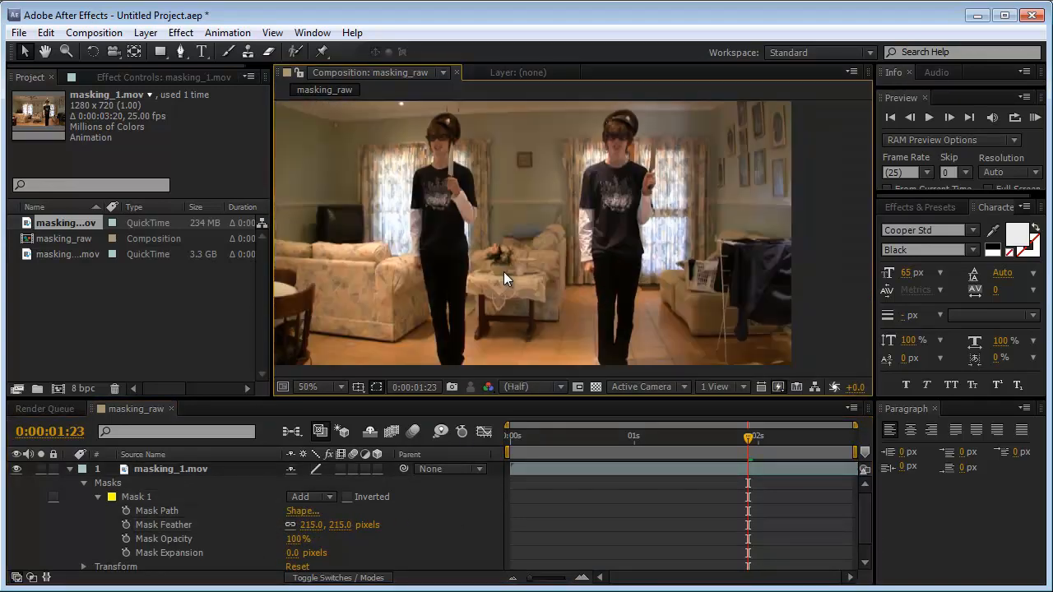
Collapse the masking_1.mov layer's properties and solo the layer briefly to examine its feathered mask.
{"action": "left_click", "coordinate": [70, 469]}
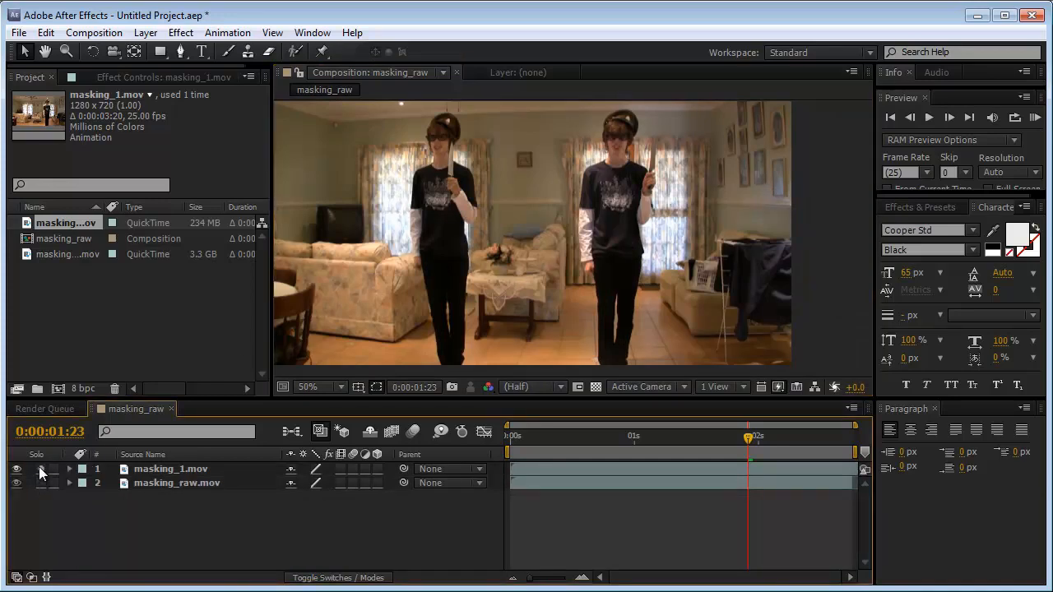
{"action": "left_click", "coordinate": [40, 469]}
{"action": "left_click", "coordinate": [40, 469]}
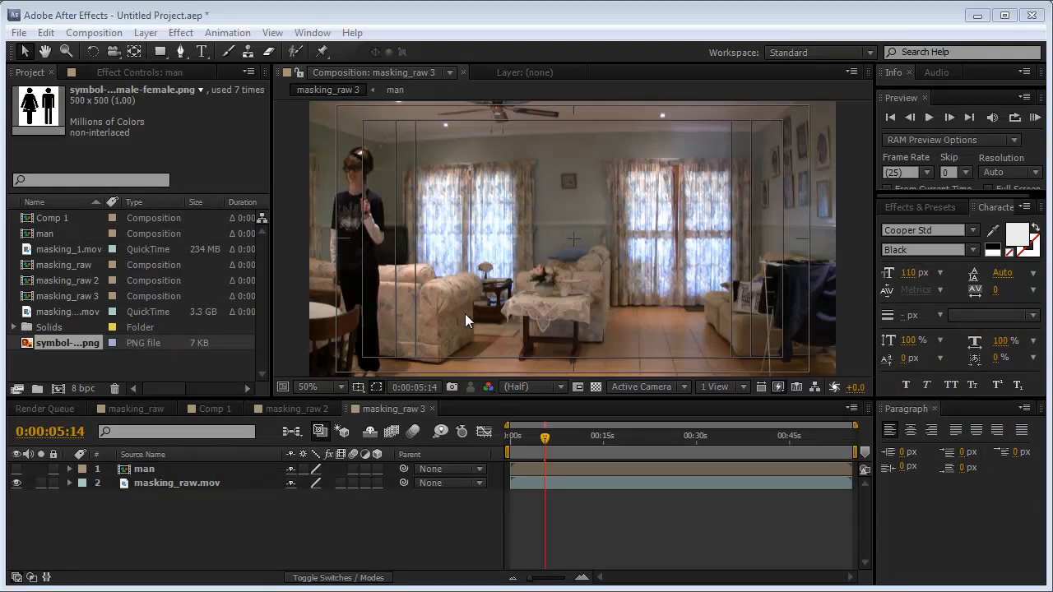
Make the man layer visible and duplicate it, placing a copy of the figure across the room near the clothes rack.
{"action": "left_click", "coordinate": [17, 470]}
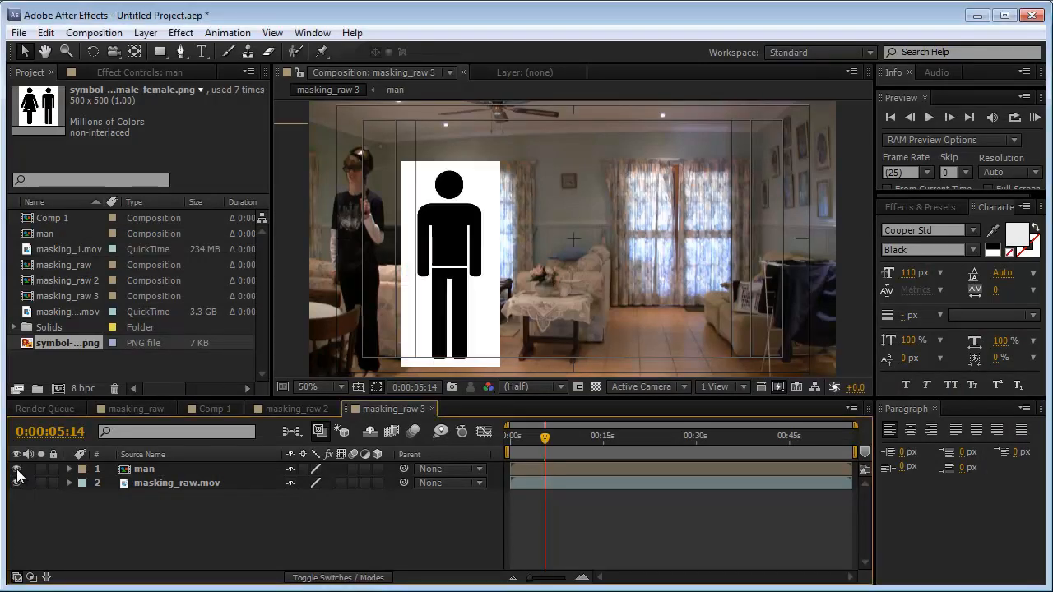
{"action": "left_click_drag", "start_coordinate": [403, 257], "coordinate": [402, 225]}
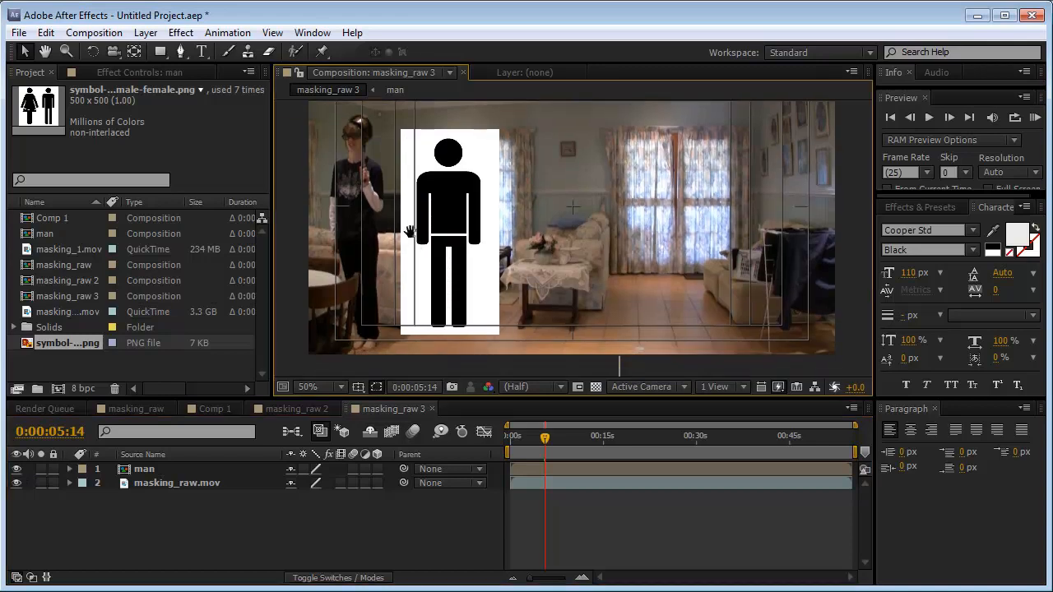
{"action": "left_click", "coordinate": [452, 242]}
{"action": "key", "text": "ctrl+d"}
{"action": "left_click_drag", "start_coordinate": [453, 247], "coordinate": [780, 251]}
{"action": "key", "text": "ctrl+d"}
{"action": "key", "text": "ctrl+d"}
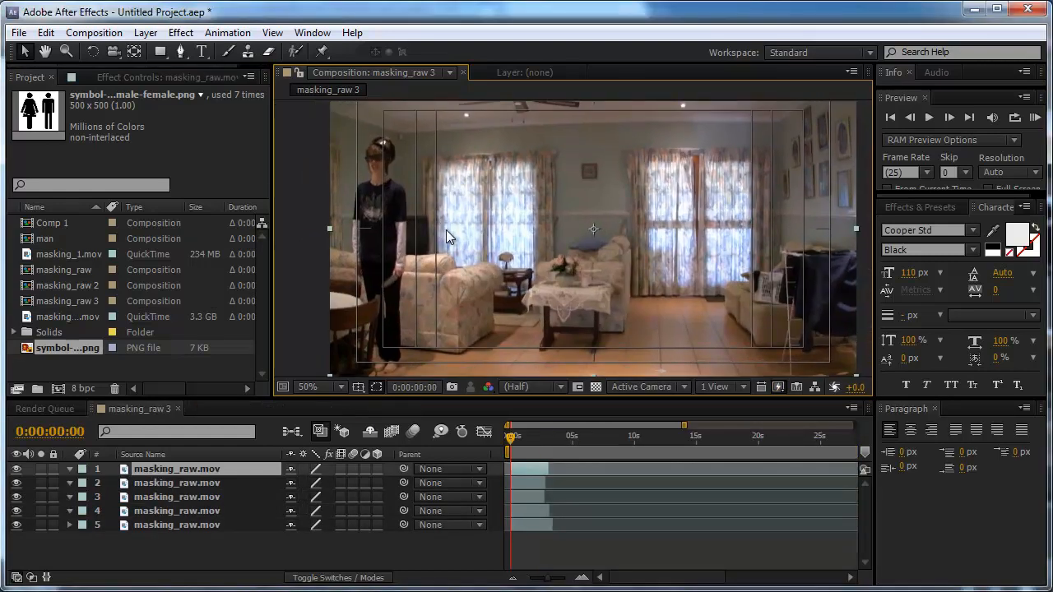
Draw narrow full-height rectangular masks on masking_raw.mov layers 1 and 2, each around that layer's standing figure.
{"action": "left_click", "coordinate": [160, 52]}
{"action": "scroll", "coordinate": [527, 234], "scroll_direction": "down", "scroll_amount": 2}
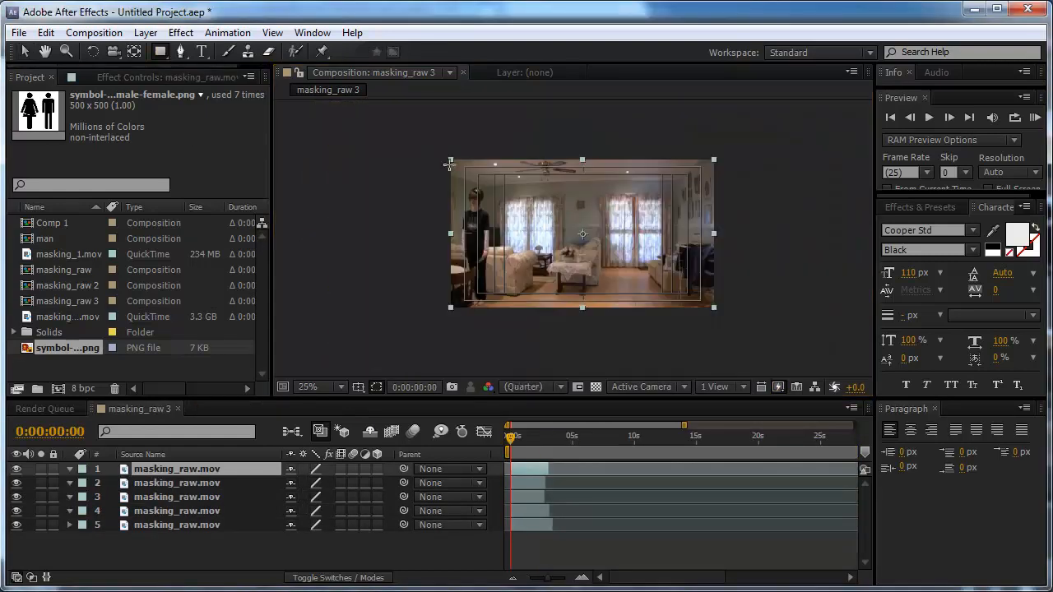
{"action": "left_click_drag", "start_coordinate": [442, 151], "coordinate": [501, 317]}
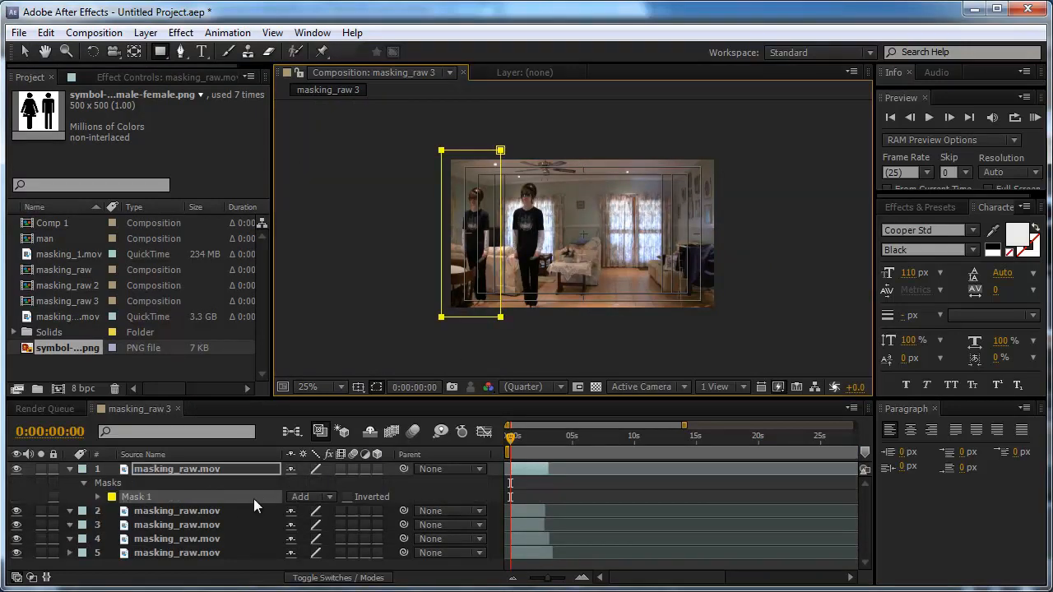
{"action": "left_click", "coordinate": [210, 510]}
{"action": "left_click_drag", "start_coordinate": [485, 145], "coordinate": [549, 306]}
Add full-height rectangular masks to masking_raw.mov layers 3 and 4, each enclosing that layer's own figure.
{"action": "left_click", "coordinate": [173, 553]}
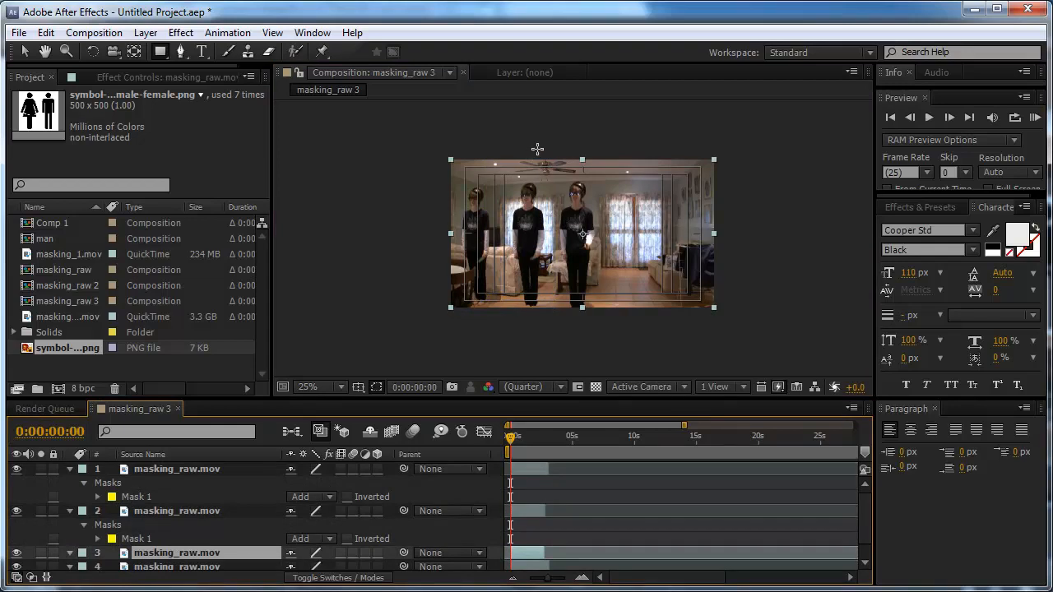
{"action": "left_click_drag", "start_coordinate": [538, 149], "coordinate": [600, 310]}
{"action": "scroll", "coordinate": [311, 509], "scroll_direction": "down", "scroll_amount": 1}
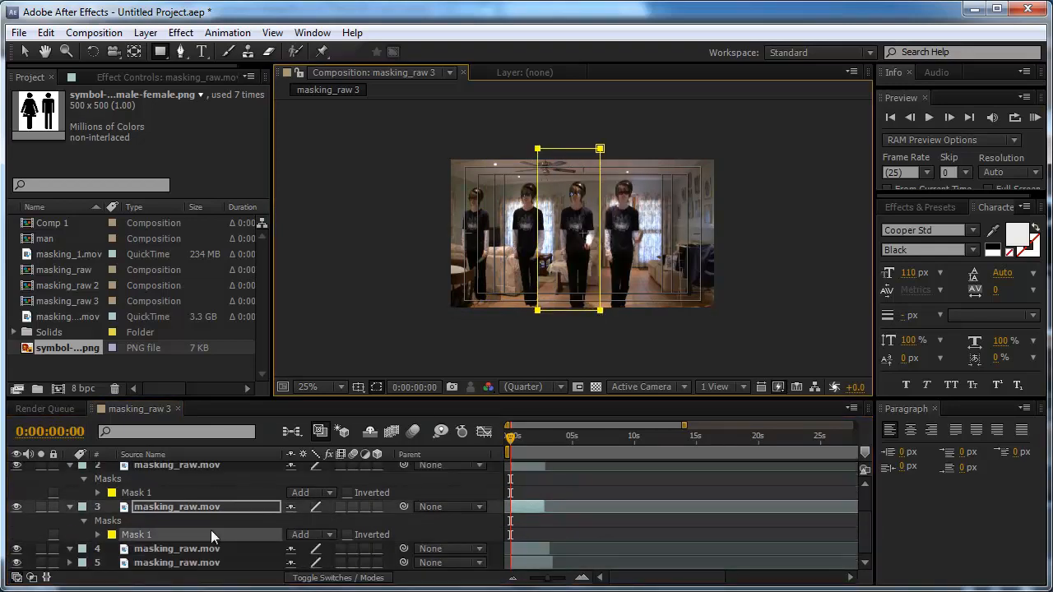
{"action": "left_click", "coordinate": [210, 549]}
{"action": "left_click_drag", "start_coordinate": [587, 138], "coordinate": [653, 312]}
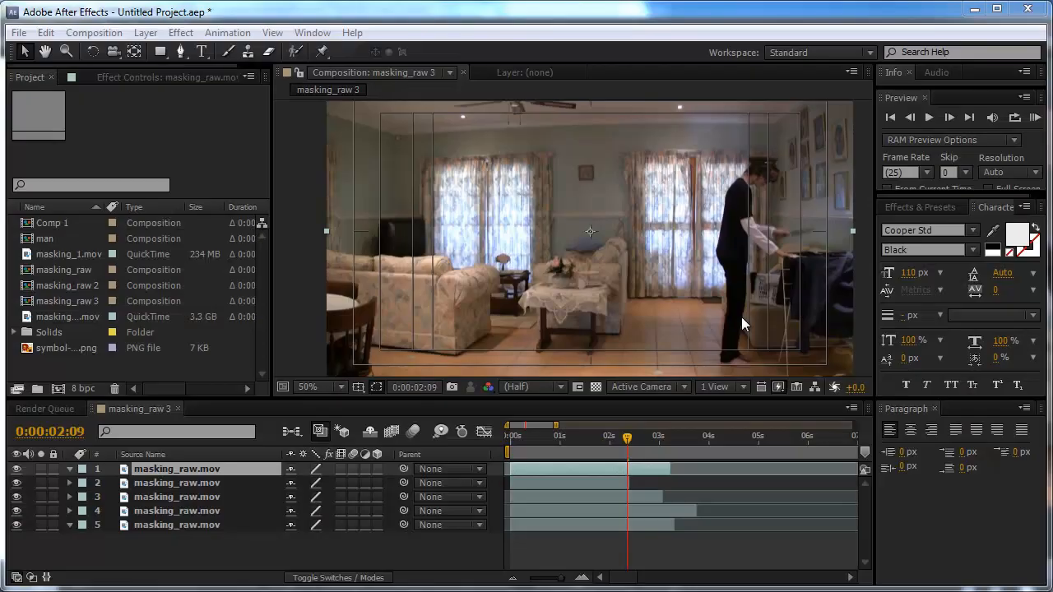
Set the top masking_raw.mov layer's opacity to 50% so the layer beneath shows through.
{"action": "left_click_drag", "start_coordinate": [756, 285], "coordinate": [624, 254]}
{"action": "left_click", "coordinate": [197, 468]}
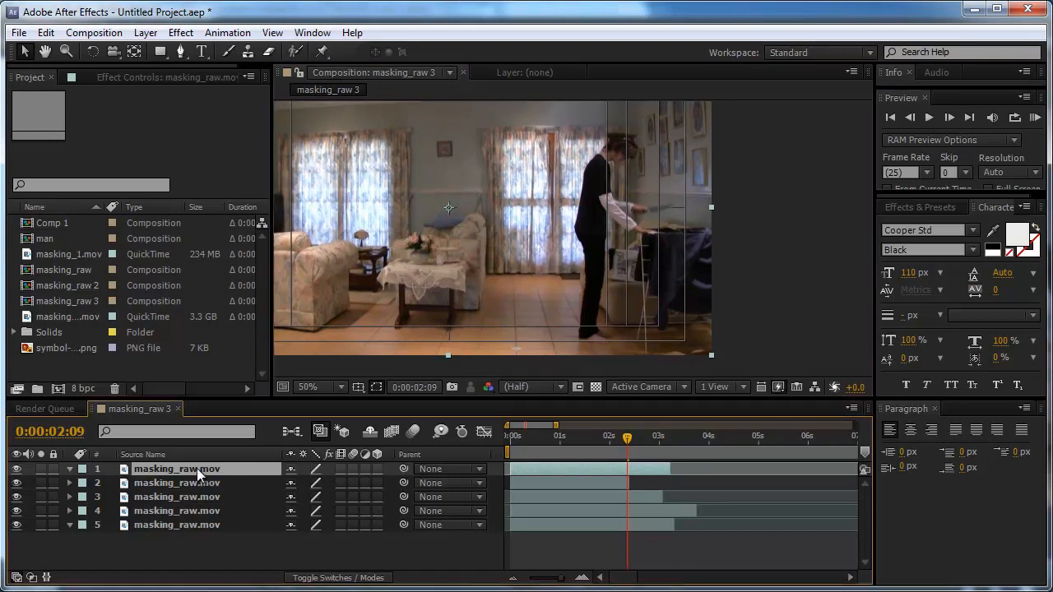
{"action": "key", "text": "t"}
{"action": "left_click", "coordinate": [297, 486]}
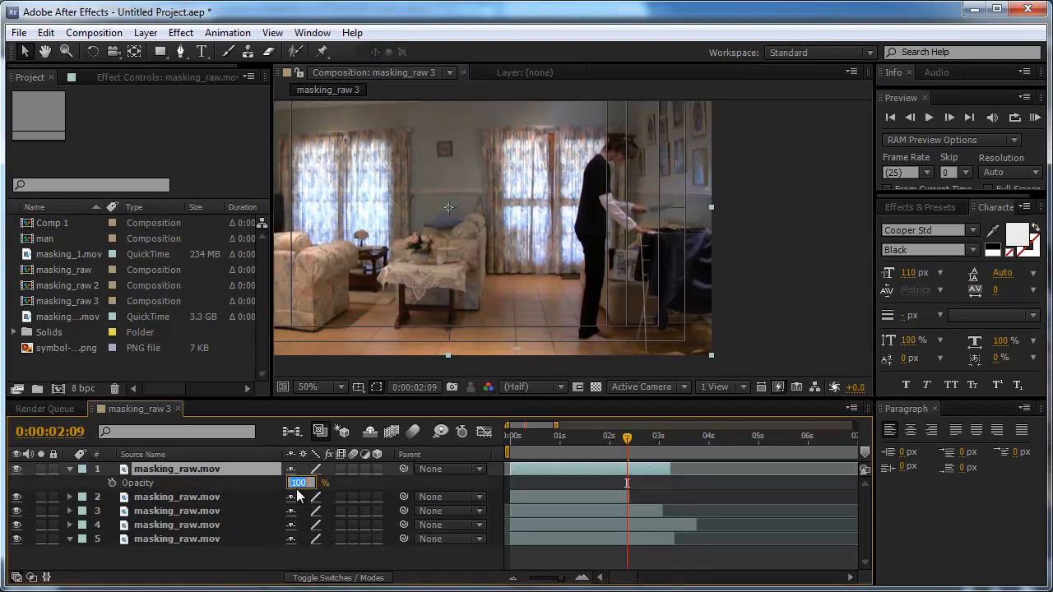
{"action": "type", "text": "50"}
{"action": "left_click", "coordinate": [282, 550]}
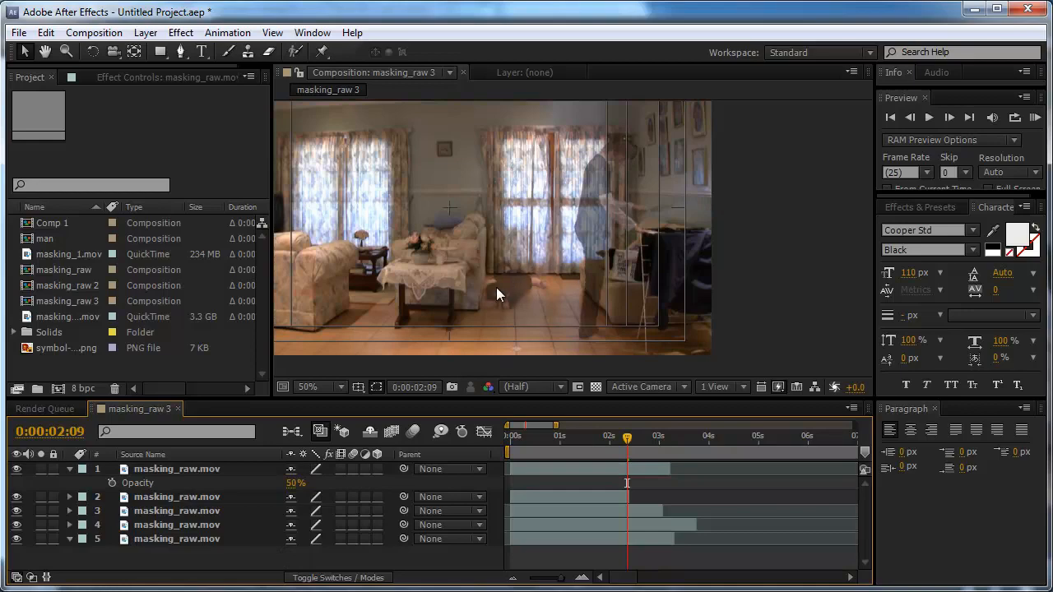
Examine the overlap between the standing and lying figures, and raise the top layer's opacity to 100%.
{"action": "left_click_drag", "start_coordinate": [604, 252], "coordinate": [540, 248]}
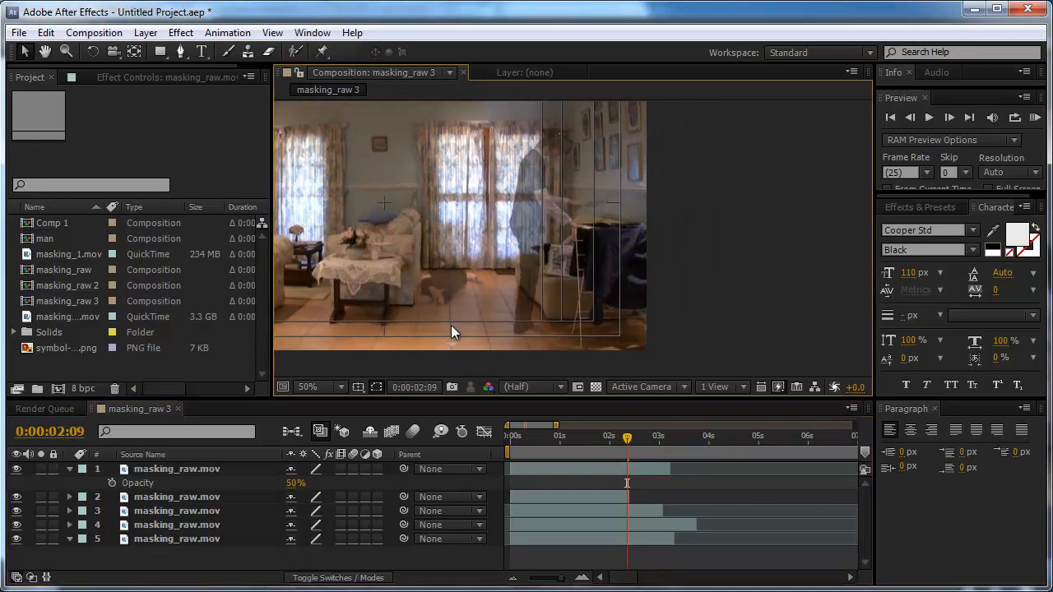
{"action": "left_click", "coordinate": [169, 470]}
{"action": "scroll", "coordinate": [462, 302], "scroll_direction": "up", "scroll_amount": 2}
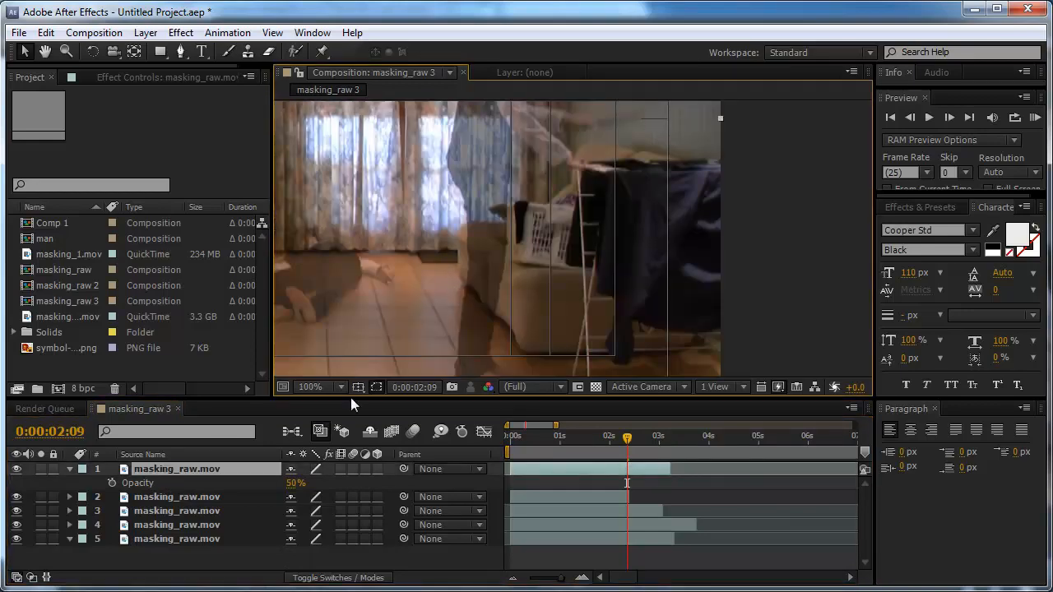
{"action": "left_click", "coordinate": [297, 488]}
{"action": "left_click_drag", "start_coordinate": [297, 488], "coordinate": [346, 483]}
{"action": "left_click_drag", "start_coordinate": [384, 348], "coordinate": [525, 348]}
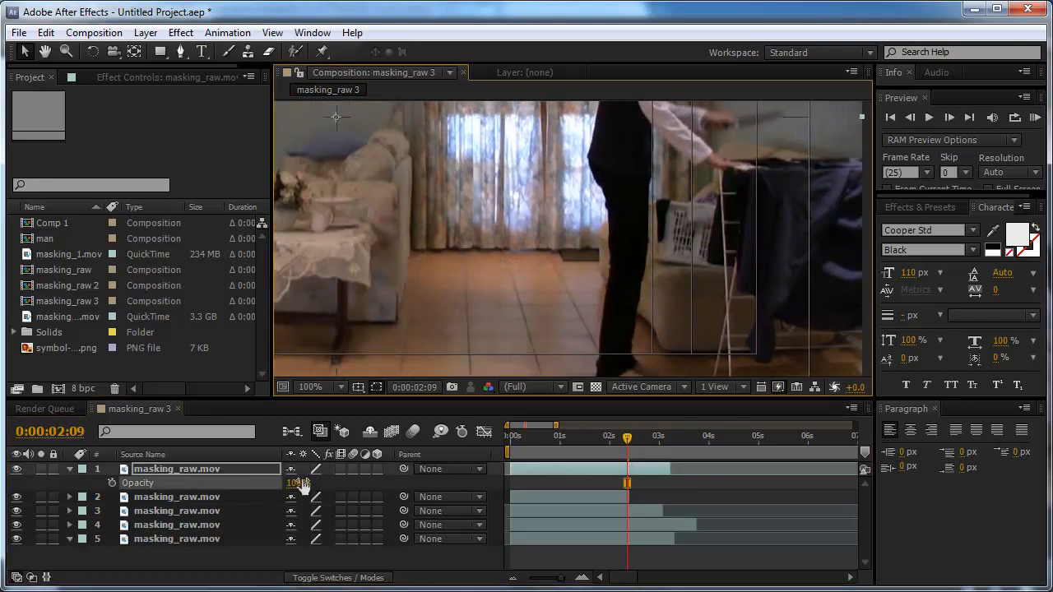
{"action": "left_click_drag", "start_coordinate": [303, 486], "coordinate": [346, 484]}
{"action": "scroll", "coordinate": [508, 273], "scroll_direction": "down", "scroll_amount": 2}
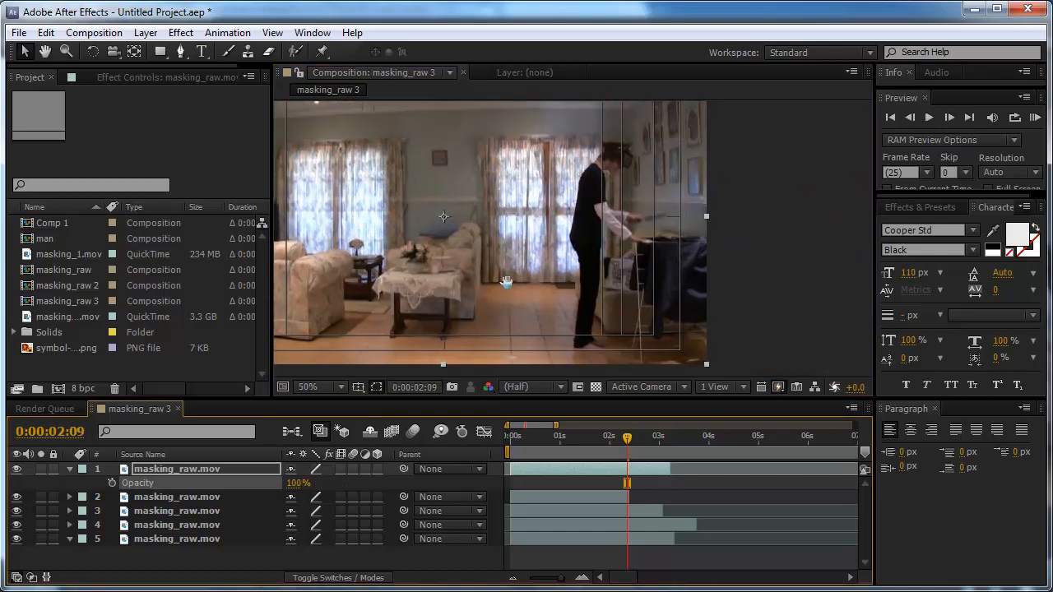
Activate the Pen tool and set the top masking_raw.mov layer's opacity to 50%.
{"action": "key", "text": "g"}
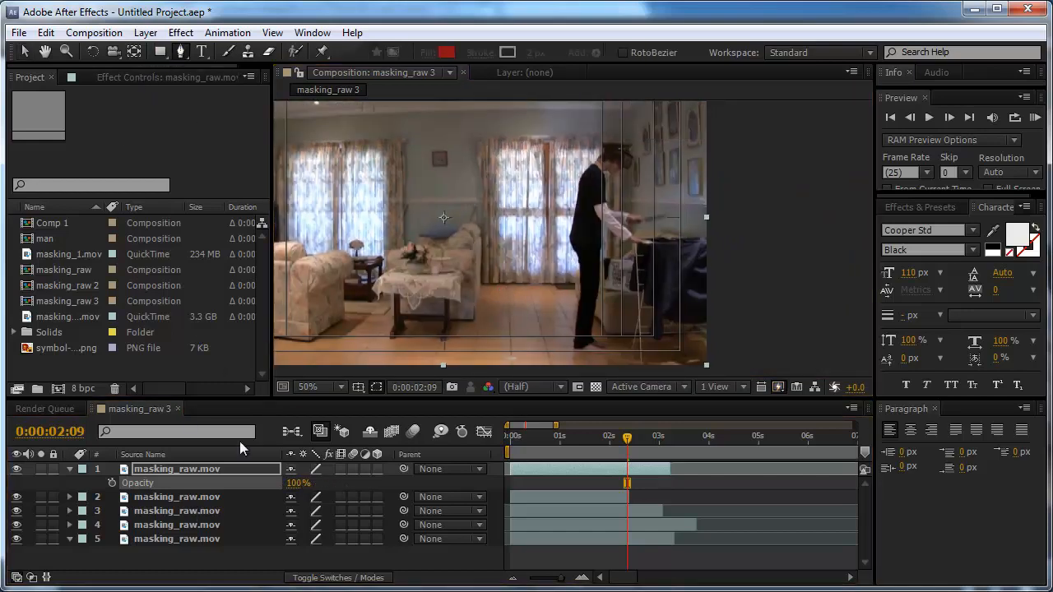
{"action": "left_click", "coordinate": [294, 484]}
{"action": "type", "text": "50"}
{"action": "key", "text": "Return"}
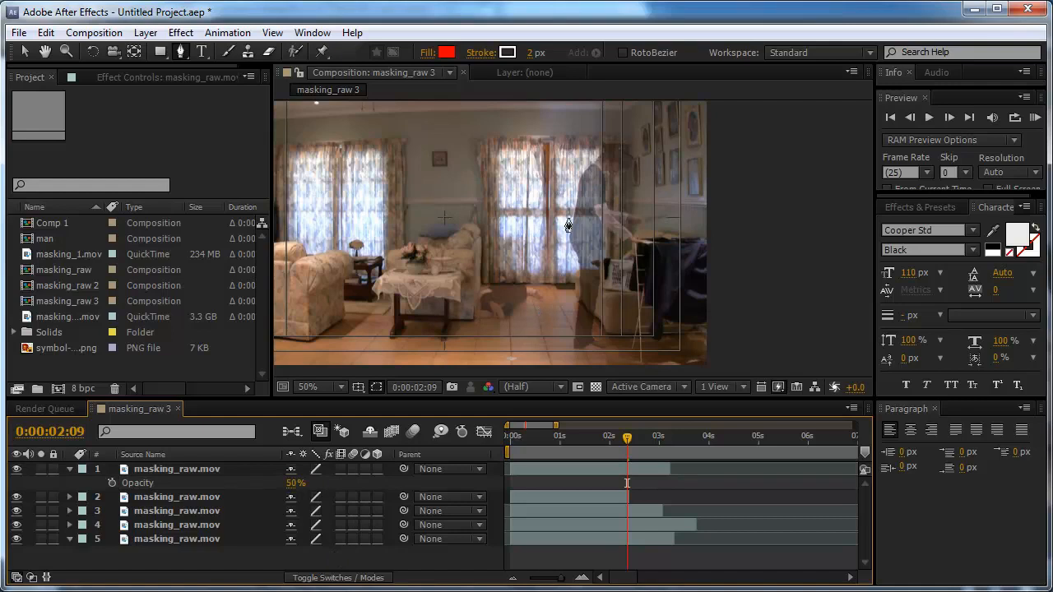
Start a Pen mask on the top masking_raw.mov layer, running from outside the frame's upper right corner down between the standing and lying figures.
{"action": "left_click_drag", "start_coordinate": [568, 224], "coordinate": [536, 274]}
{"action": "left_click", "coordinate": [210, 458]}
{"action": "left_click", "coordinate": [203, 468]}
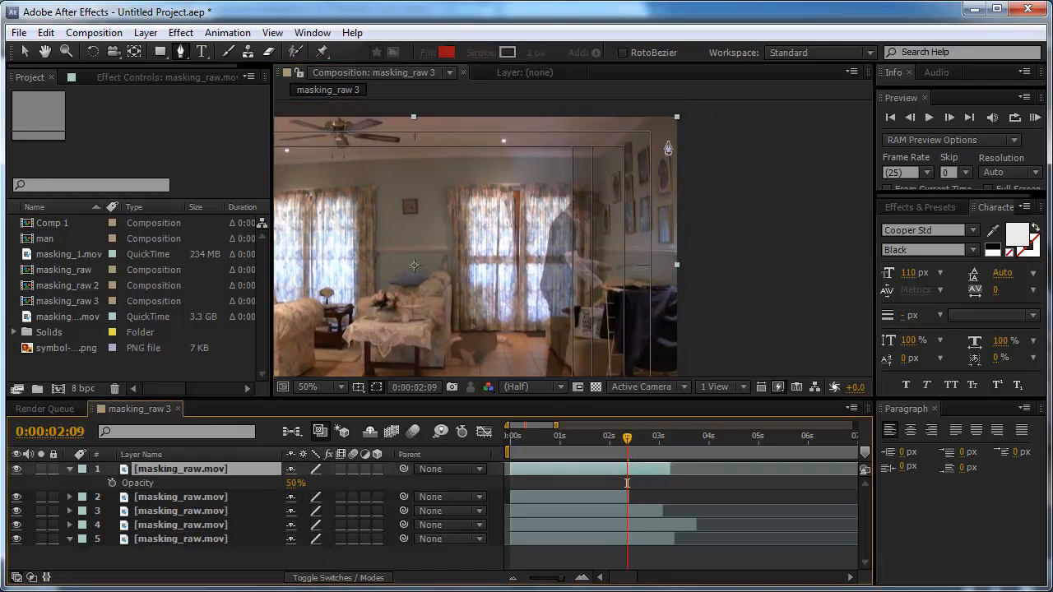
{"action": "left_click", "coordinate": [706, 129]}
{"action": "left_click_drag", "start_coordinate": [616, 107], "coordinate": [558, 112]}
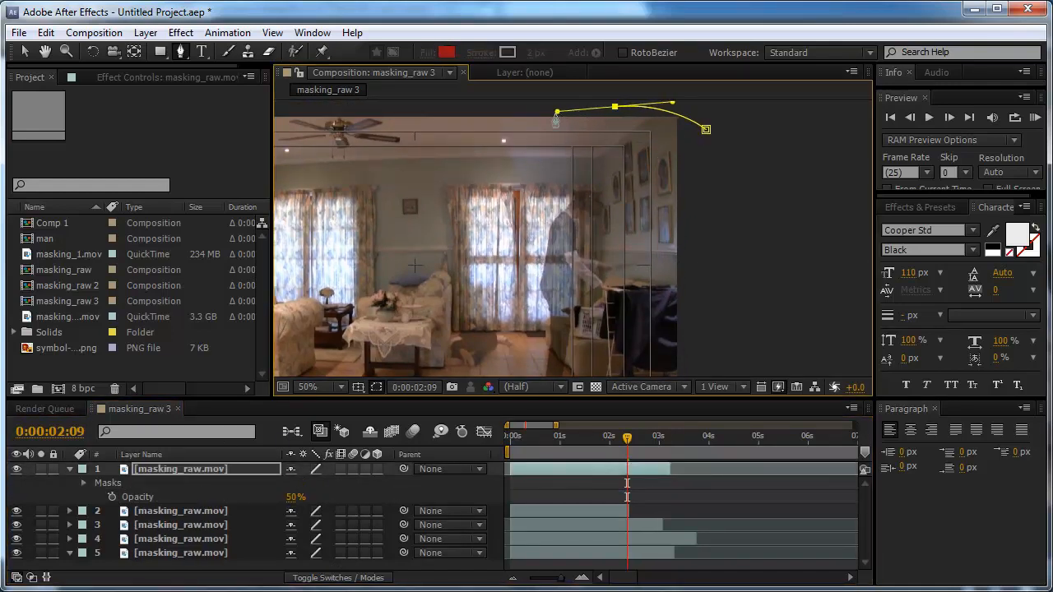
{"action": "left_click", "coordinate": [513, 268]}
{"action": "left_click_drag", "start_coordinate": [511, 317], "coordinate": [500, 172]}
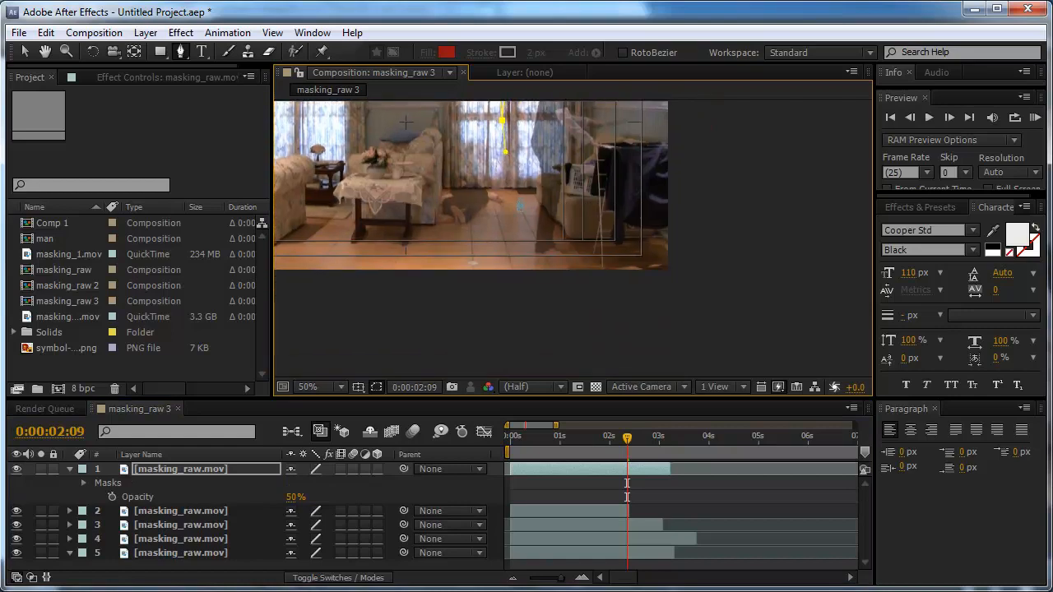
{"action": "left_click", "coordinate": [515, 207]}
Continue the Pen mask around the lying figure's hand and body, down past the frame's lower edge.
{"action": "scroll", "coordinate": [428, 218], "scroll_direction": "up", "scroll_amount": 4}
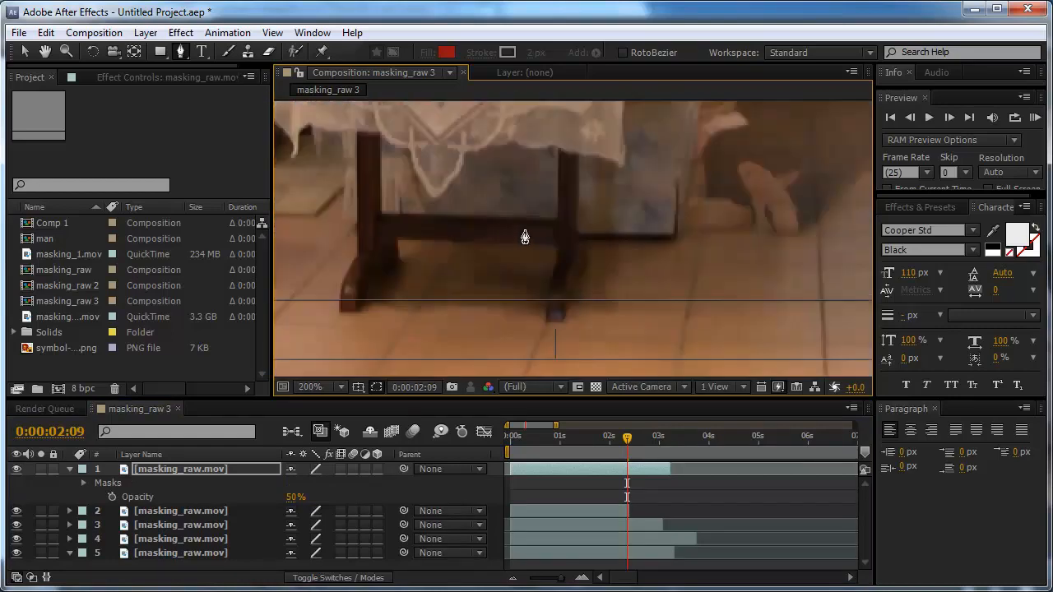
{"action": "left_click_drag", "start_coordinate": [522, 236], "coordinate": [278, 204]}
{"action": "left_click_drag", "start_coordinate": [514, 180], "coordinate": [498, 183]}
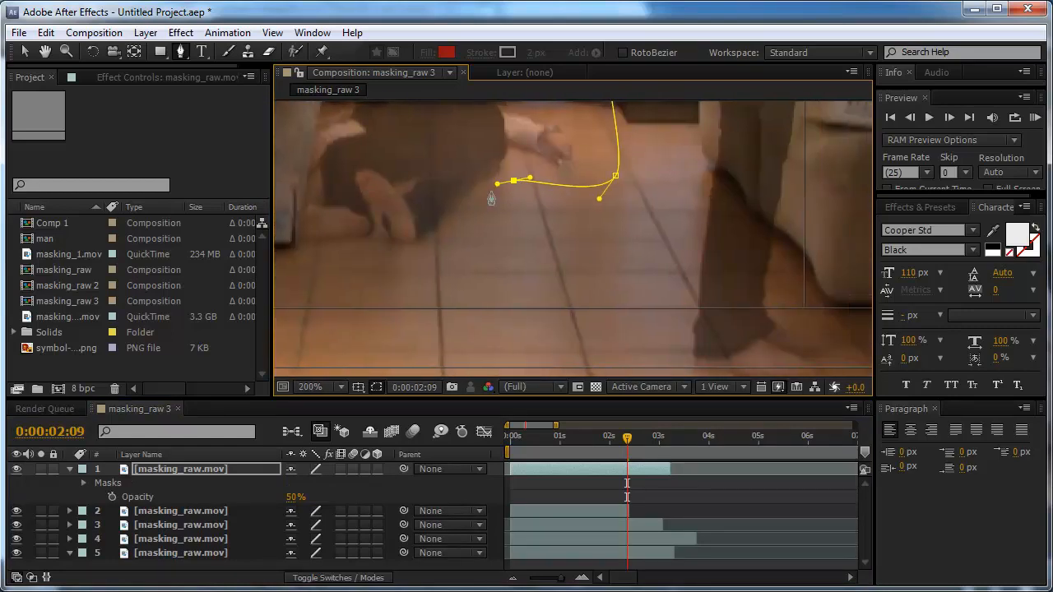
{"action": "left_click", "coordinate": [445, 242]}
{"action": "left_click_drag", "start_coordinate": [445, 245], "coordinate": [334, 174]}
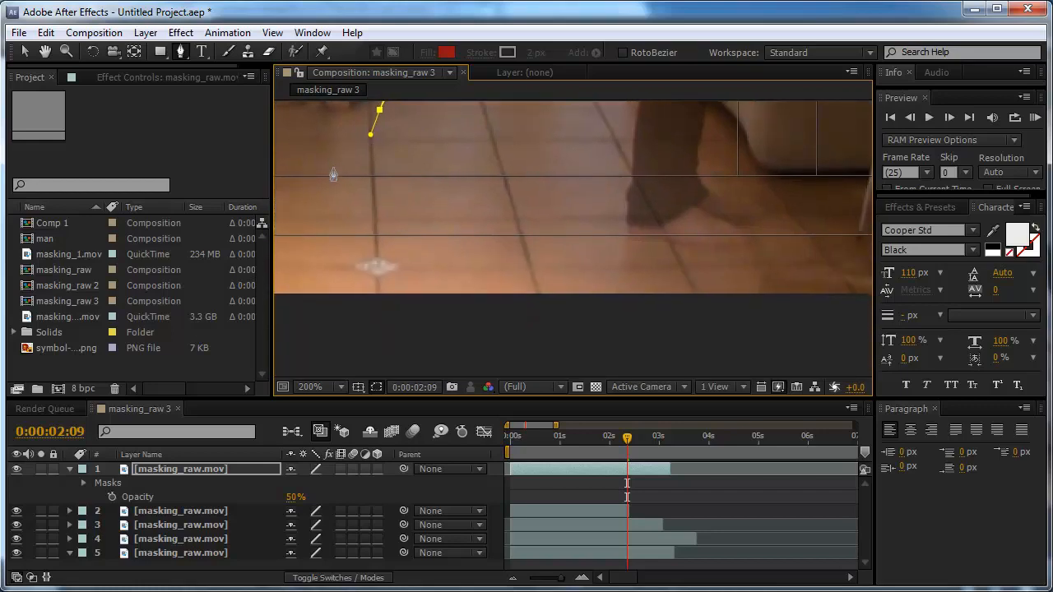
{"action": "left_click", "coordinate": [359, 335]}
{"action": "scroll", "coordinate": [810, 283], "scroll_direction": "down", "scroll_amount": 1}
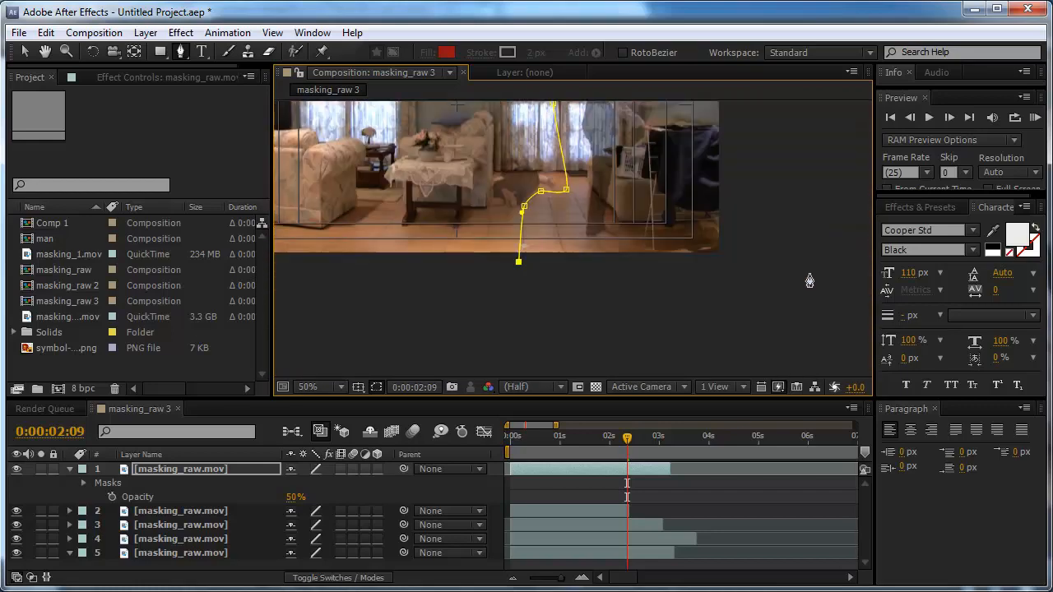
Complete and close the Pen mask around the outside of the frame's right side, enclosing the standing figure.
{"action": "left_click", "coordinate": [756, 269]}
{"action": "left_click_drag", "start_coordinate": [753, 204], "coordinate": [660, 304]}
{"action": "left_click", "coordinate": [660, 154]}
{"action": "left_click_drag", "start_coordinate": [660, 120], "coordinate": [646, 215]}
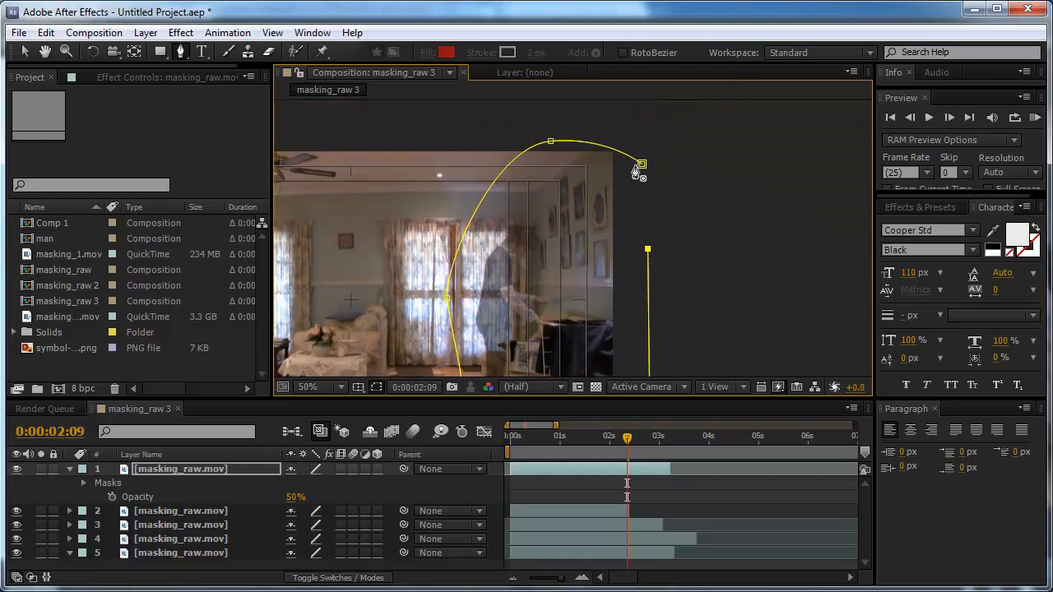
{"action": "left_click", "coordinate": [641, 164]}
{"action": "left_click_drag", "start_coordinate": [538, 234], "coordinate": [539, 108]}
{"action": "key", "text": "v"}
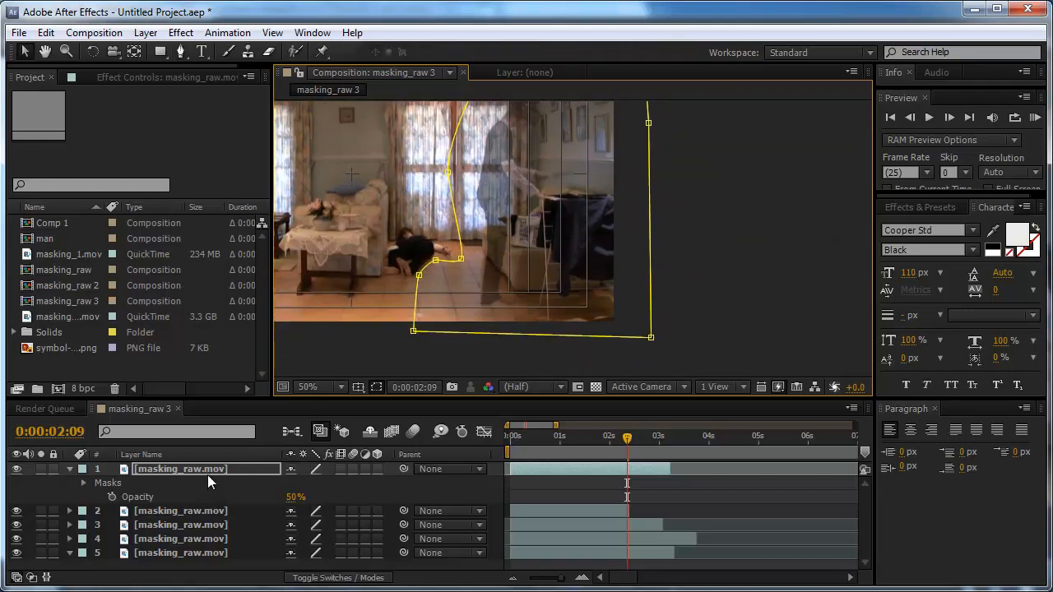
Set the Mask Feather of the top masking_raw.mov layer's Pen mask to 44 pixels.
{"action": "left_click", "coordinate": [204, 468]}
{"action": "key", "text": "m"}
{"action": "key", "text": "m"}
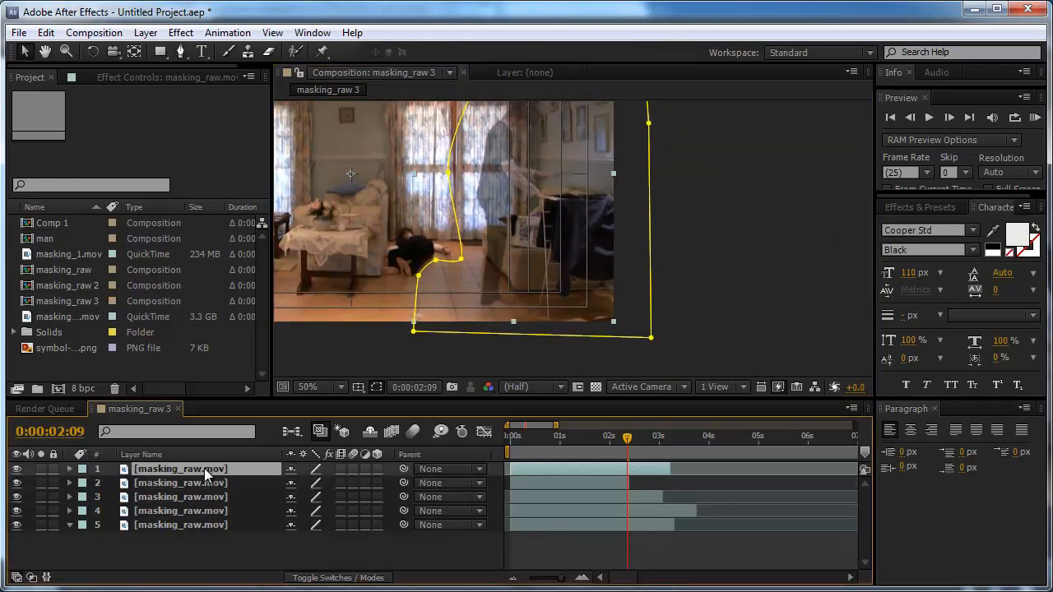
{"action": "key", "text": "f"}
{"action": "scroll", "coordinate": [396, 275], "scroll_direction": "up", "scroll_amount": 2}
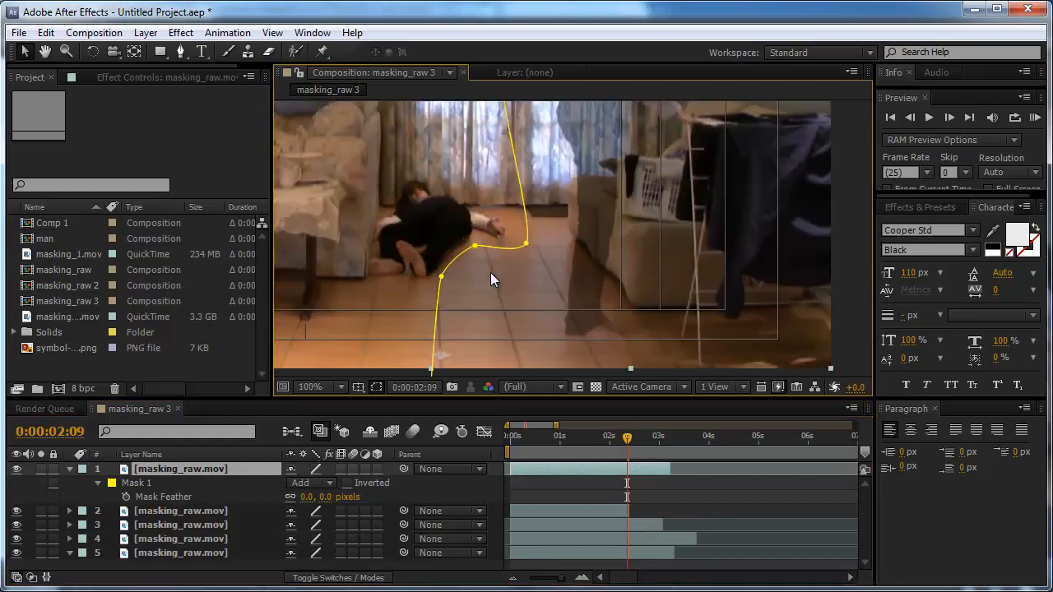
{"action": "left_click_drag", "start_coordinate": [307, 497], "coordinate": [348, 499]}
Return the top masking_raw.mov layer's opacity to 100% and deselect it.
{"action": "key", "text": "alt+shift+t"}
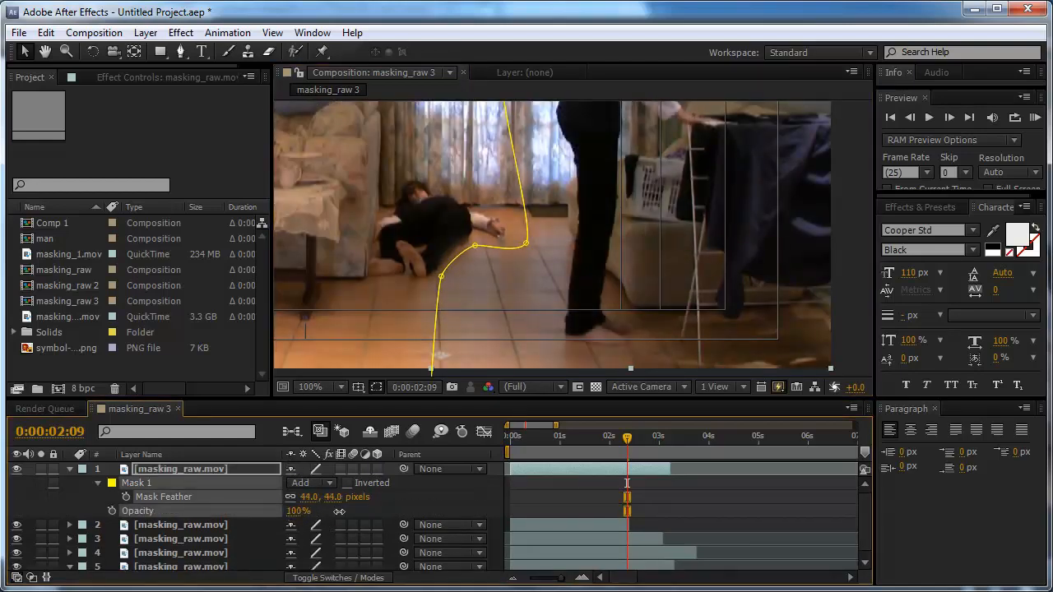
{"action": "left_click", "coordinate": [378, 510]}
{"action": "left_click", "coordinate": [429, 441]}
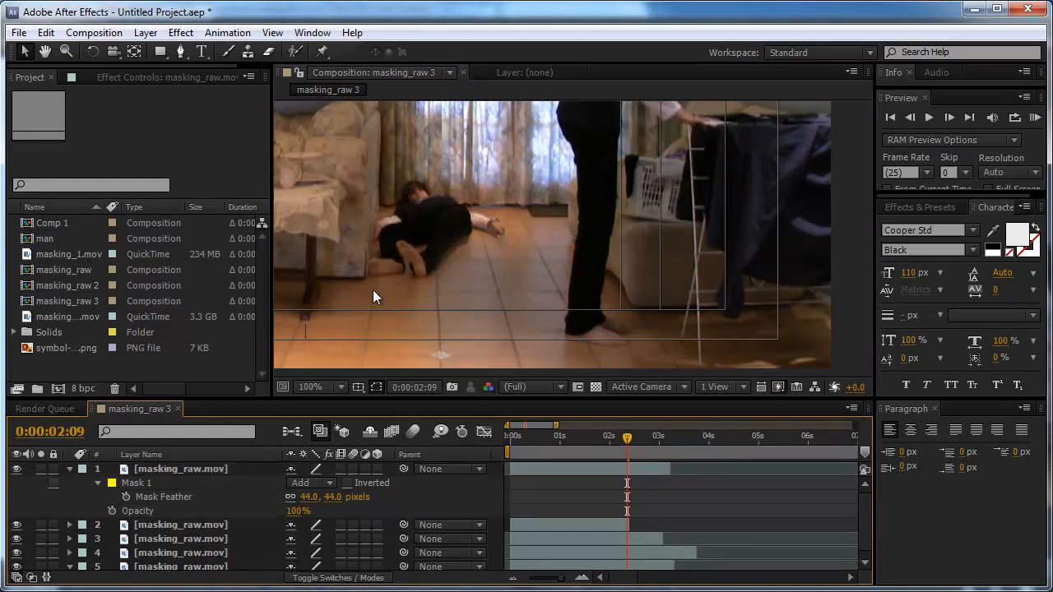
Reshape the Pen mask near the lying figure's feet, moving its lower left point farther left below the frame, and deselect the layer.
{"action": "left_click", "coordinate": [413, 274]}
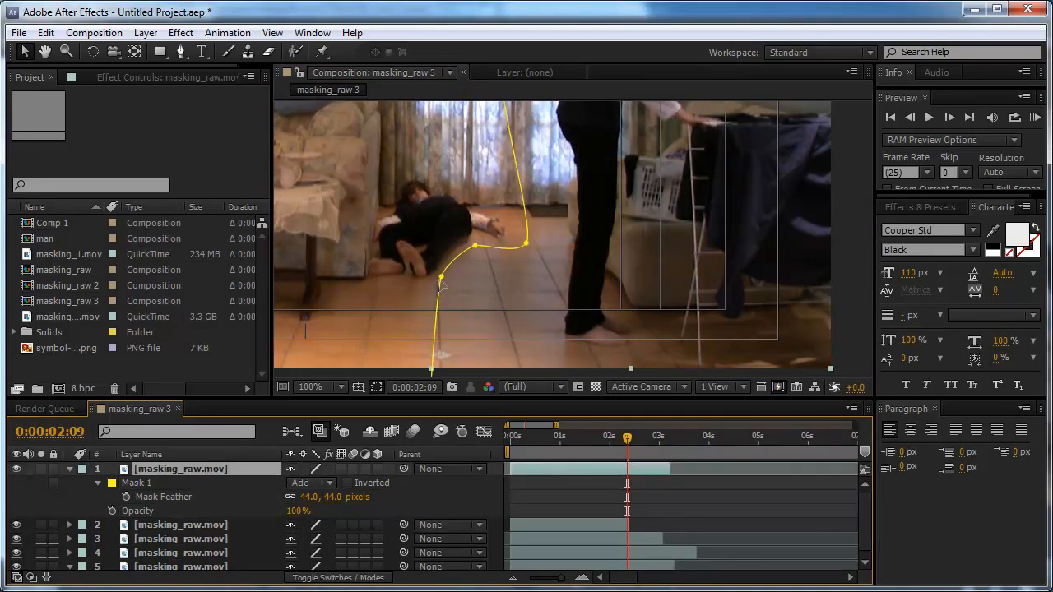
{"action": "left_click_drag", "start_coordinate": [441, 281], "coordinate": [492, 226]}
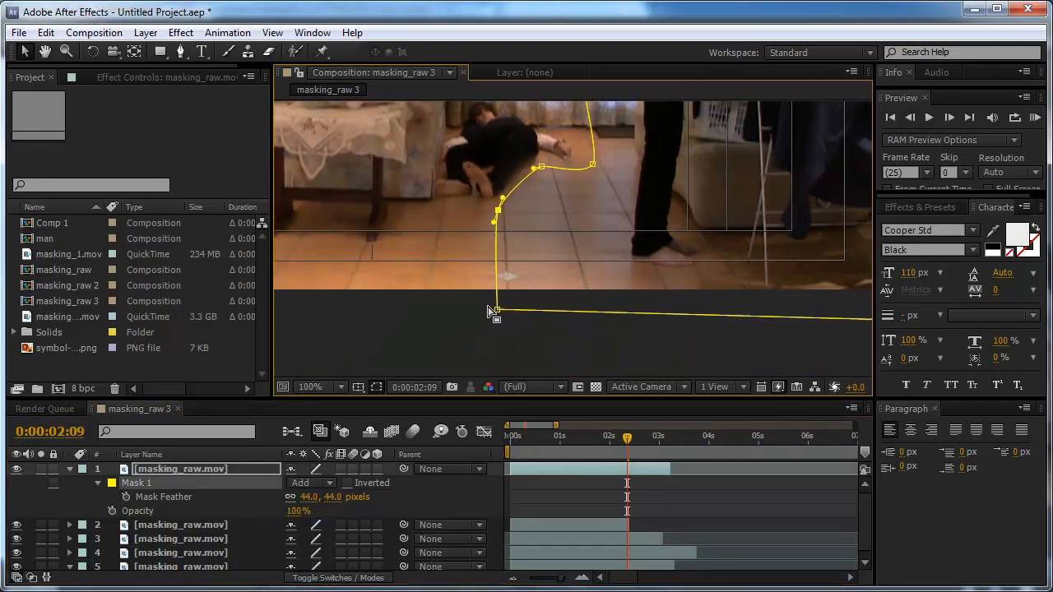
{"action": "left_click_drag", "start_coordinate": [493, 308], "coordinate": [403, 300]}
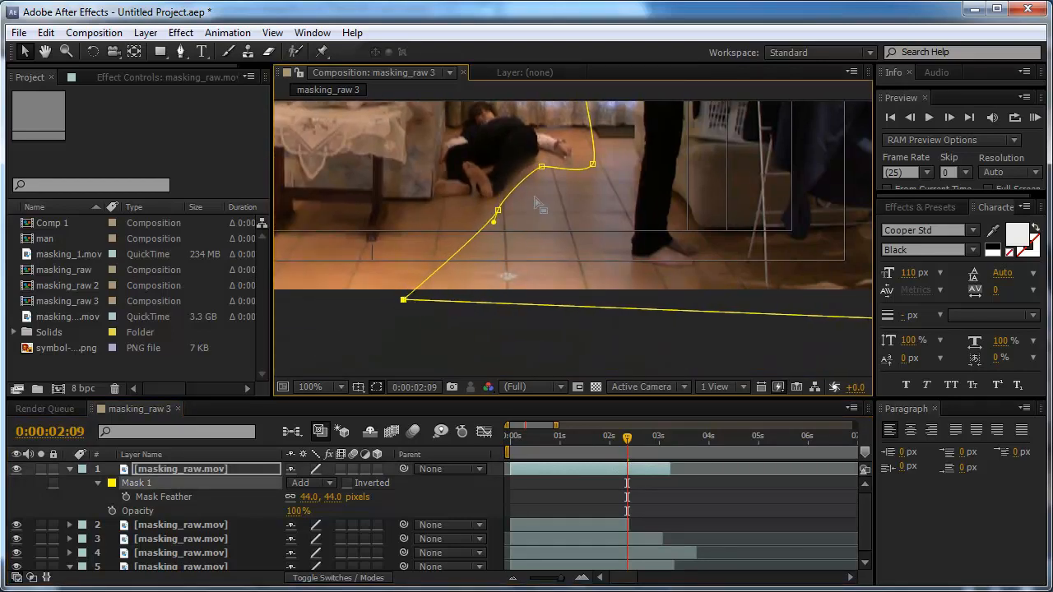
{"action": "left_click_drag", "start_coordinate": [564, 183], "coordinate": [572, 248]}
{"action": "key", "text": "comma"}
{"action": "key", "text": "comma"}
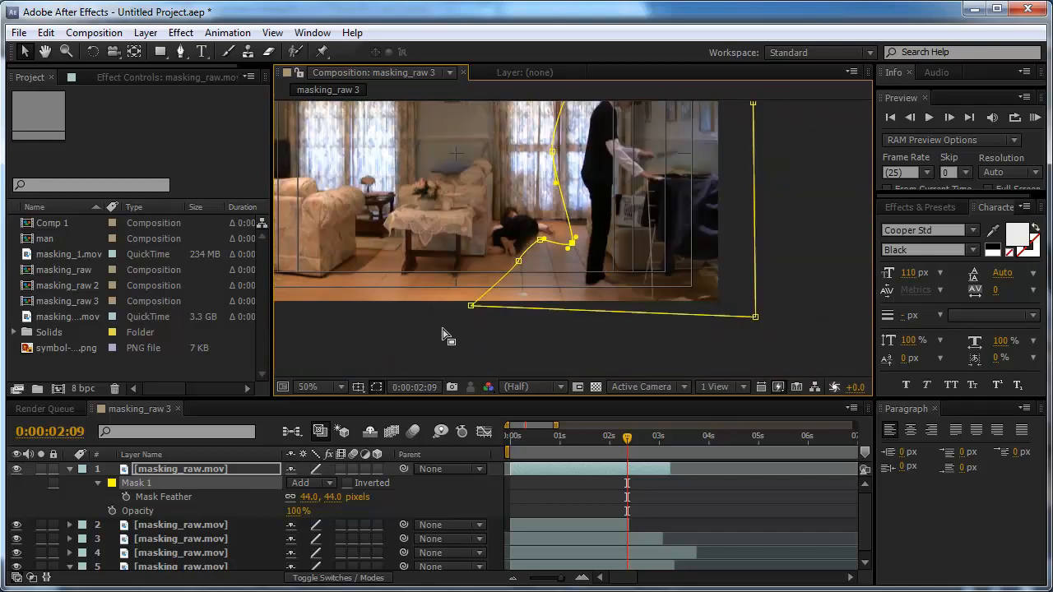
{"action": "left_click", "coordinate": [412, 328]}
{"action": "left_click_drag", "start_coordinate": [486, 271], "coordinate": [511, 299]}
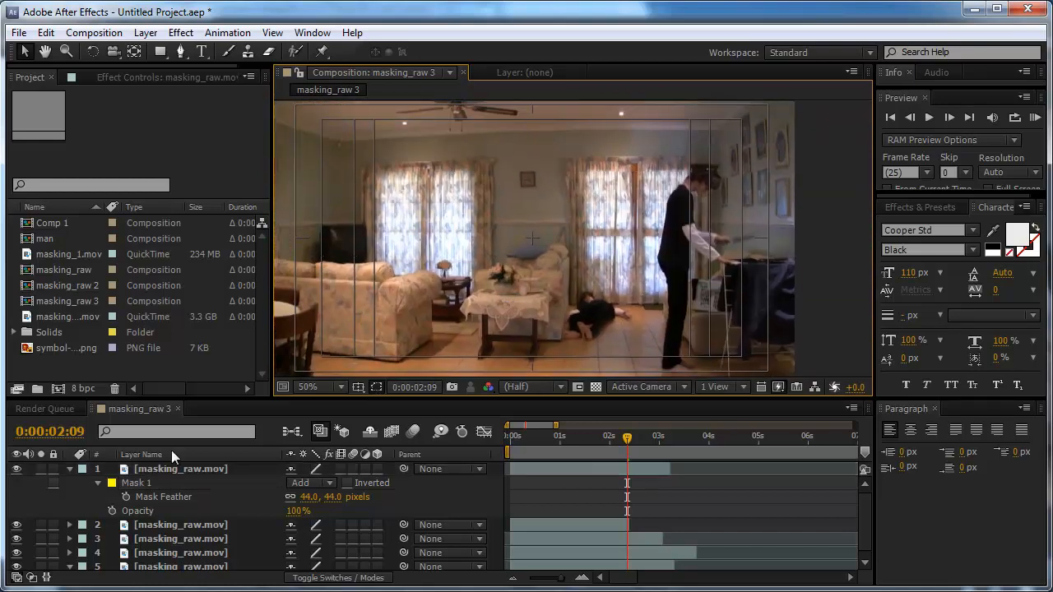
Set the opacity of the top two masking_raw.mov layers to 50% so the layer beneath shows through.
{"action": "left_click", "coordinate": [144, 467]}
{"action": "left_click", "coordinate": [69, 469]}
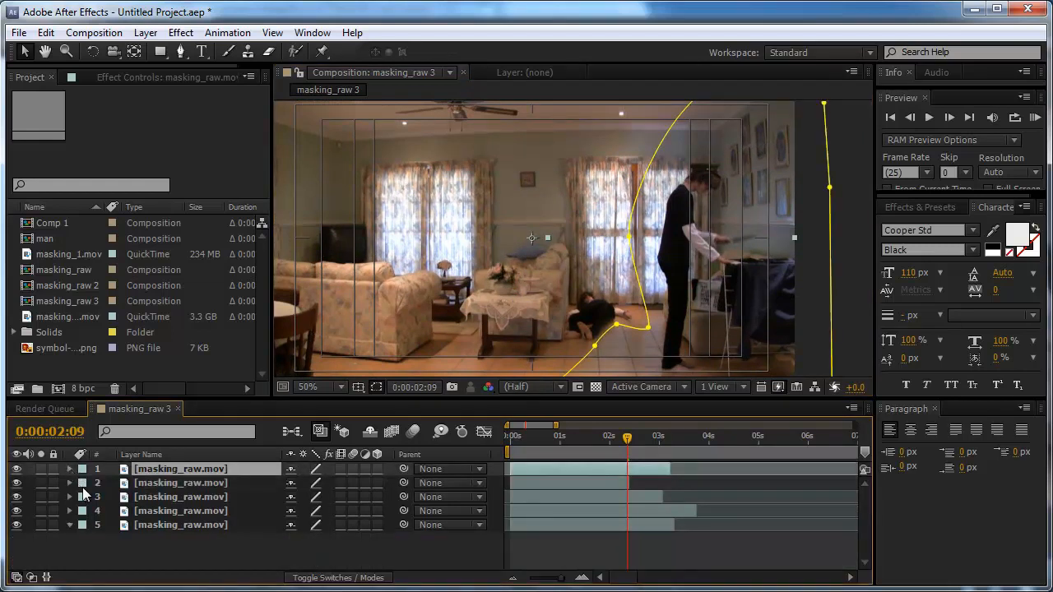
{"action": "left_click", "coordinate": [150, 484]}
{"action": "left_click", "coordinate": [154, 492]}
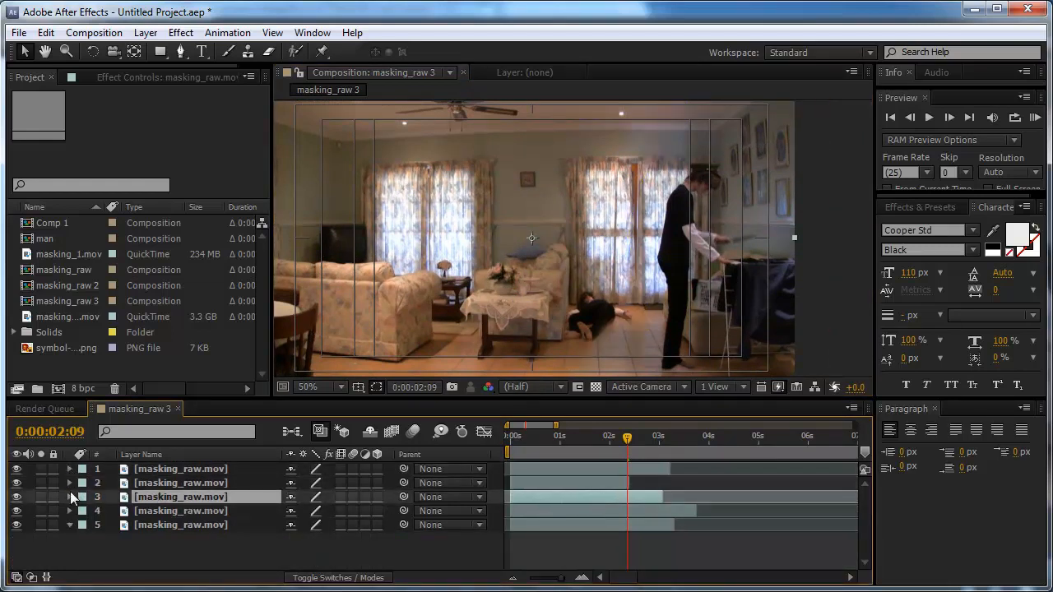
{"action": "left_click", "coordinate": [162, 484]}
{"action": "left_click", "coordinate": [167, 468], "text": "shift"}
{"action": "key", "text": "t"}
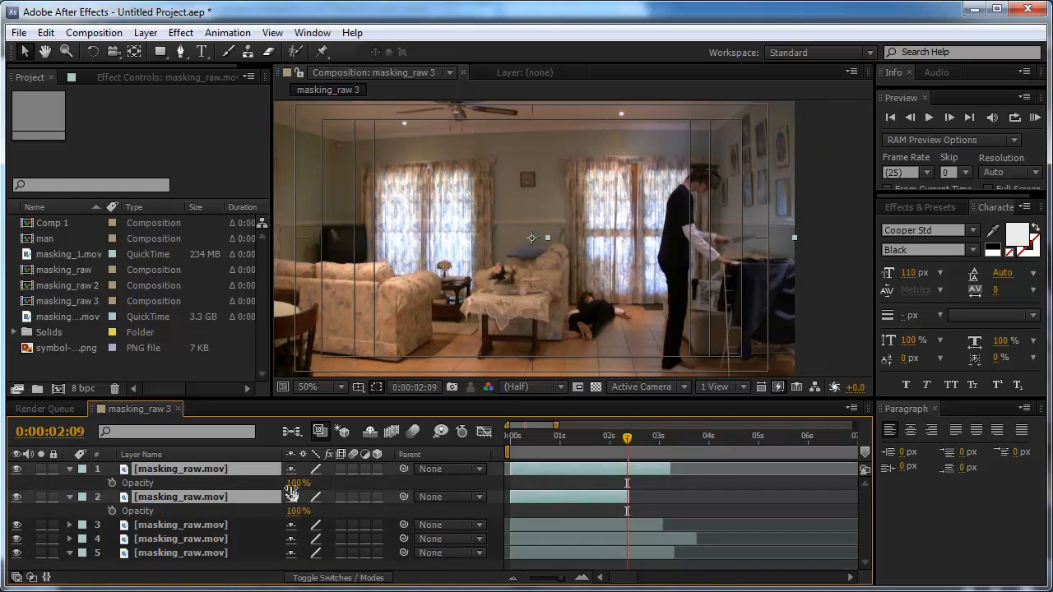
{"action": "left_click", "coordinate": [298, 483]}
{"action": "type", "text": "50"}
{"action": "left_click", "coordinate": [334, 515]}
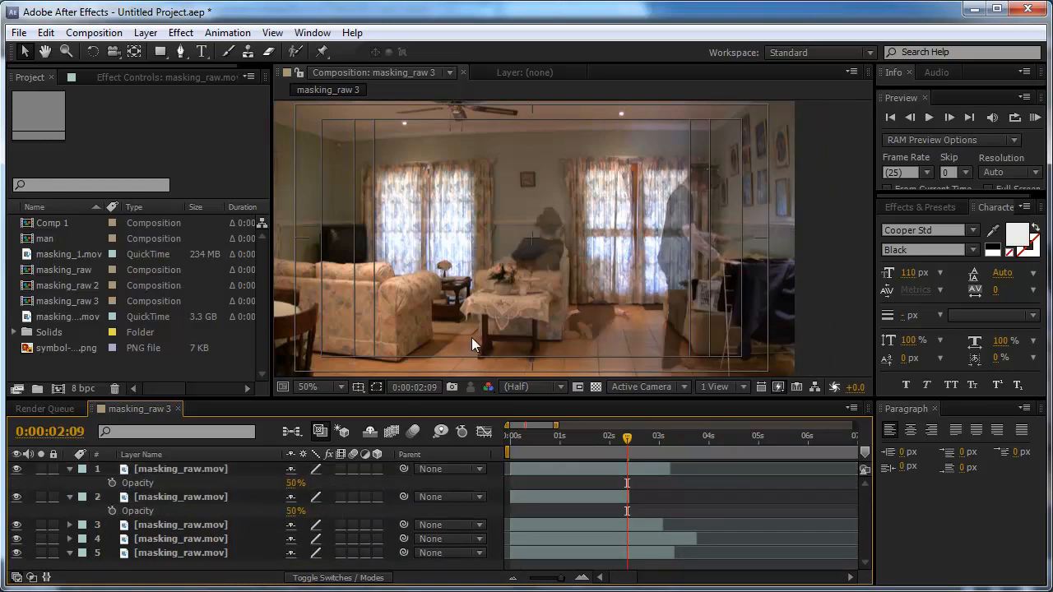
Draw an elliptical mask around the armchair figure on the third masking_raw.mov layer and move that layer to the top of the stack.
{"action": "scroll", "coordinate": [471, 338], "scroll_direction": "down", "scroll_amount": 2}
{"action": "left_click", "coordinate": [198, 525]}
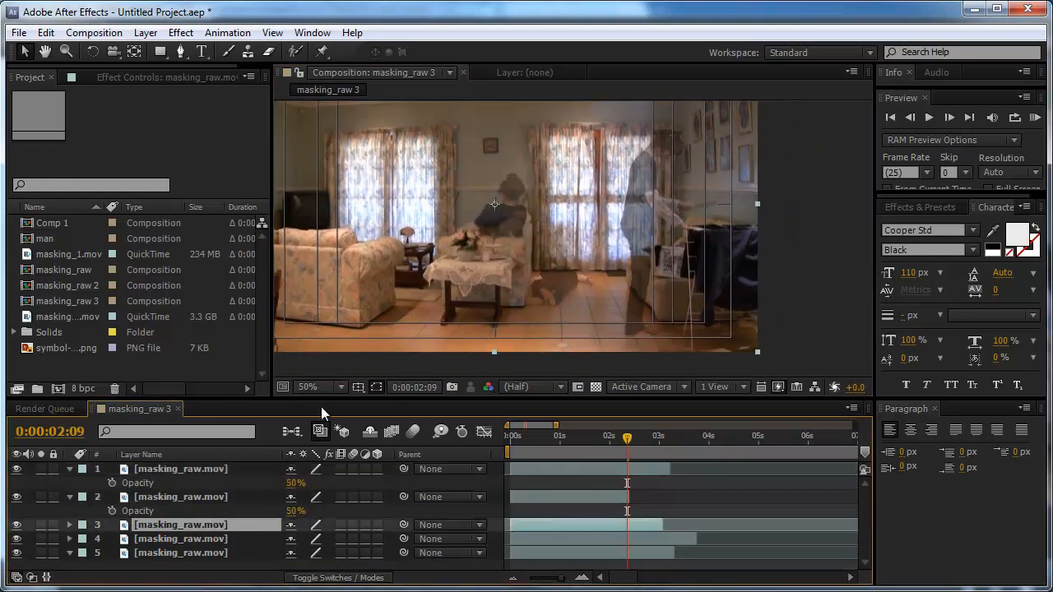
{"action": "scroll", "coordinate": [445, 281], "scroll_direction": "up", "scroll_amount": 3}
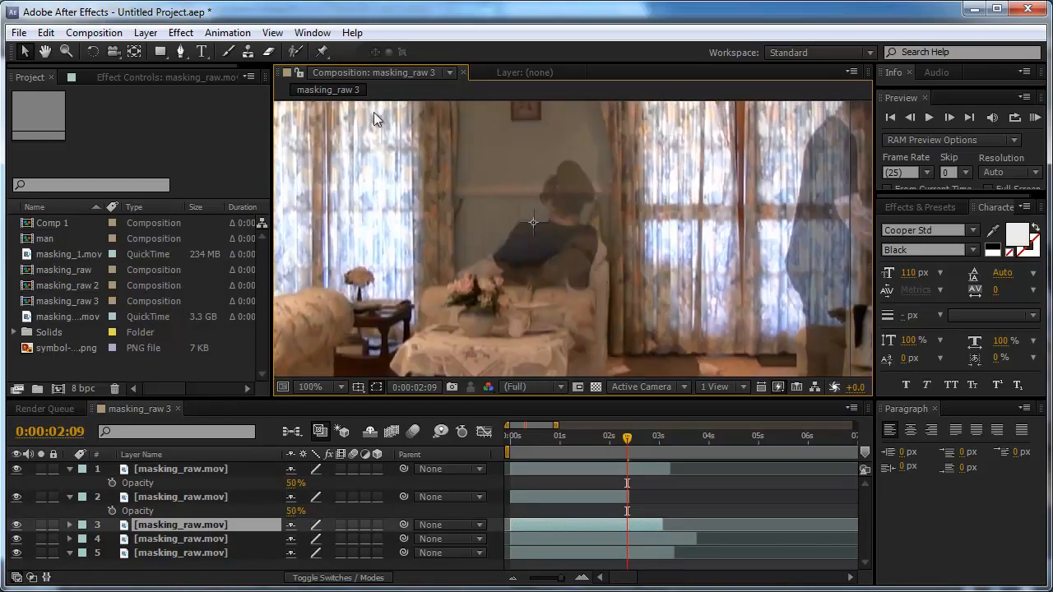
{"action": "left_click_drag", "start_coordinate": [152, 56], "coordinate": [200, 88]}
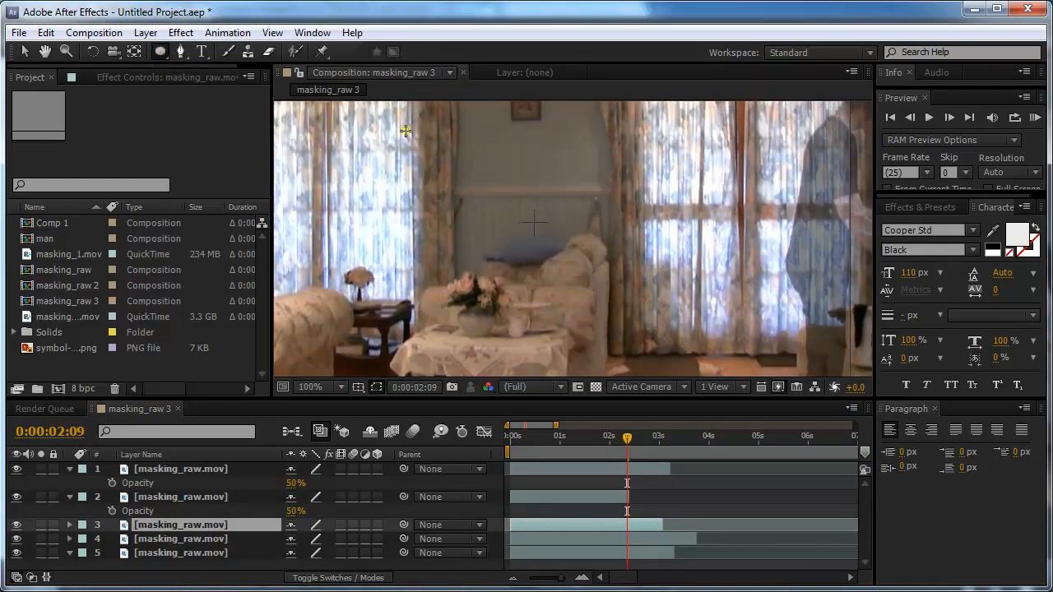
{"action": "left_click_drag", "start_coordinate": [407, 131], "coordinate": [636, 342]}
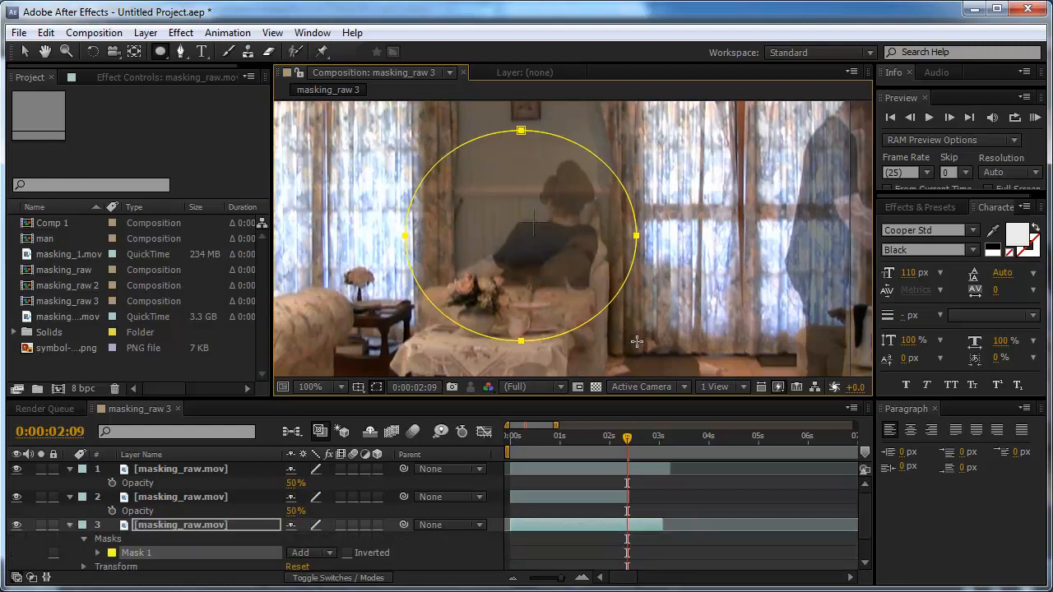
{"action": "left_click_drag", "start_coordinate": [150, 524], "coordinate": [155, 468]}
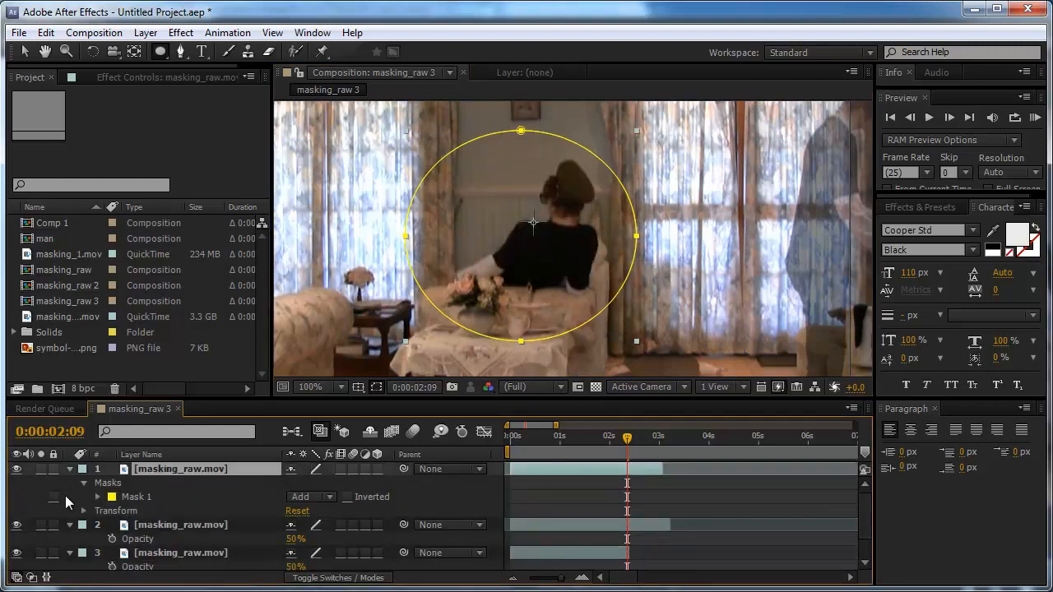
Return the opacity of the second and third masking_raw.mov layers to 100%.
{"action": "left_click", "coordinate": [187, 556]}
{"action": "left_click", "coordinate": [185, 528], "text": "shift"}
{"action": "left_click_drag", "start_coordinate": [294, 539], "coordinate": [388, 535]}
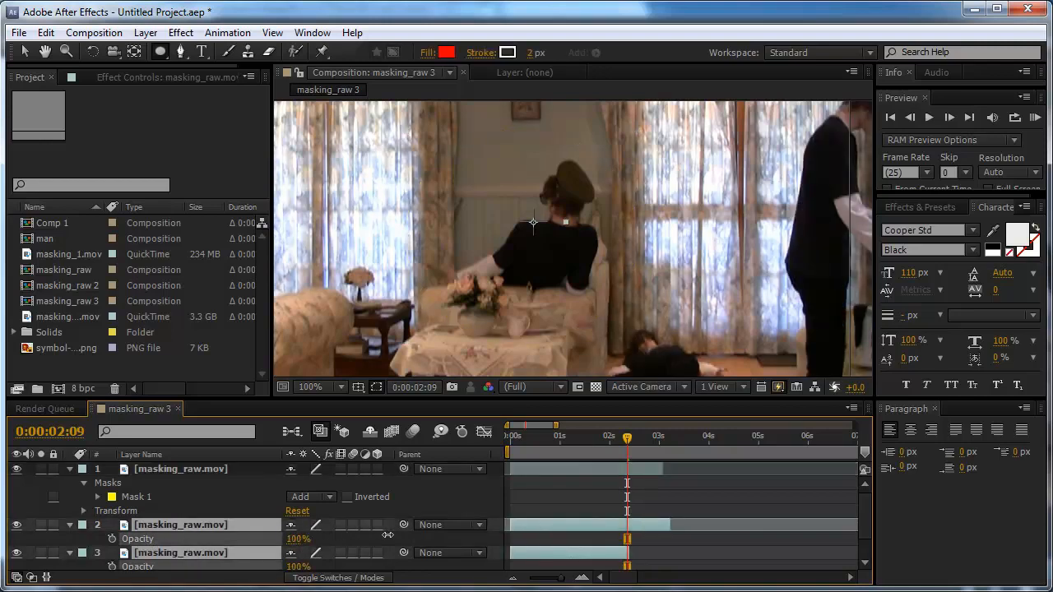
{"action": "key", "text": "v"}
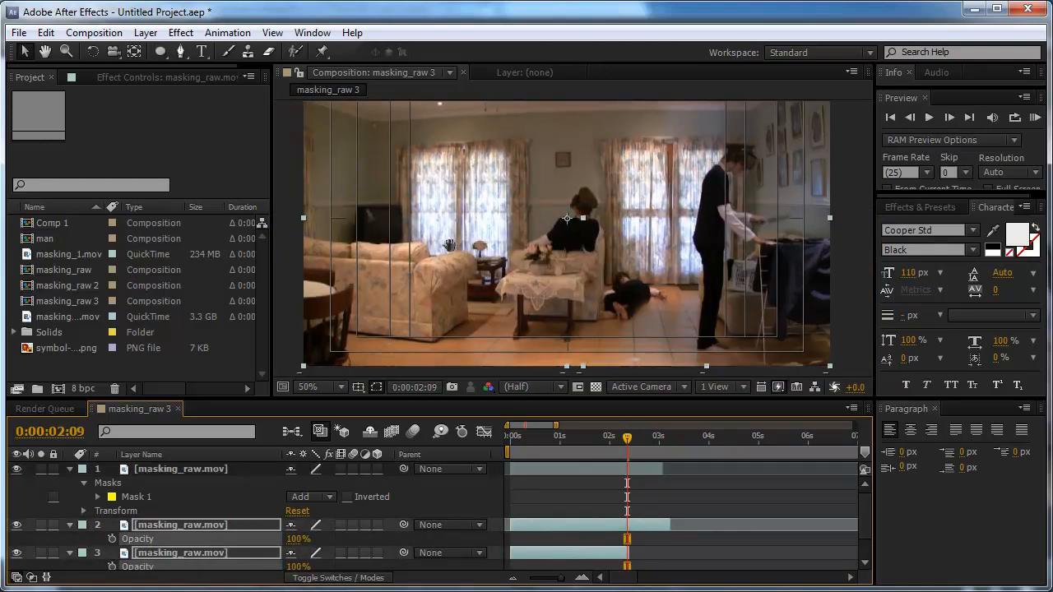
Move the fourth masking_raw.mov layer to the top of the stack and draw an elliptical mask around its figure on the left sofa.
{"action": "left_click_drag", "start_coordinate": [451, 245], "coordinate": [480, 210]}
{"action": "scroll", "coordinate": [257, 525], "scroll_direction": "down", "scroll_amount": 2}
{"action": "left_click", "coordinate": [176, 551]}
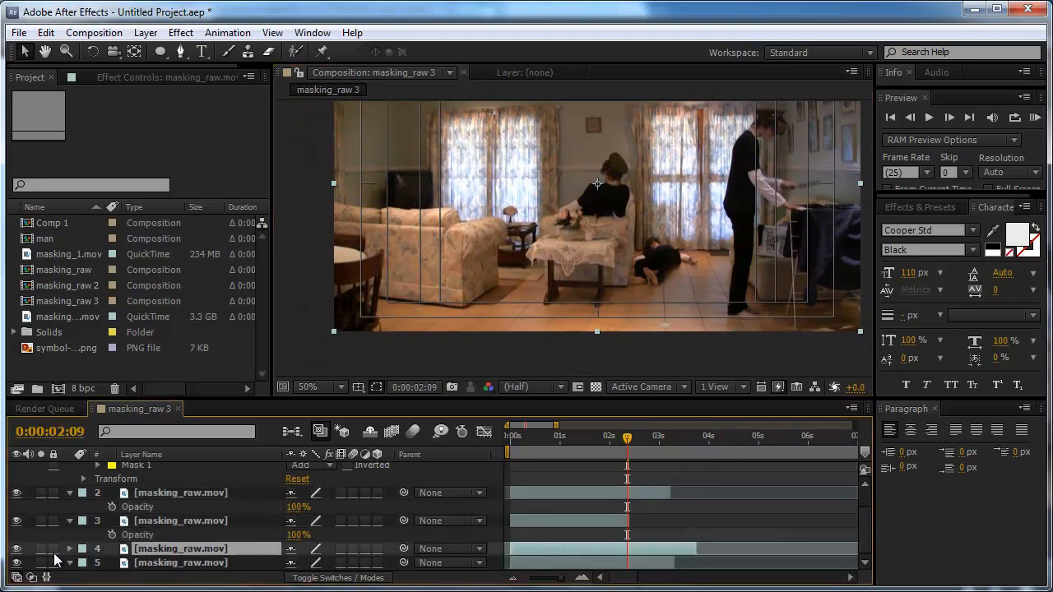
{"action": "left_click_drag", "start_coordinate": [150, 553], "coordinate": [163, 469]}
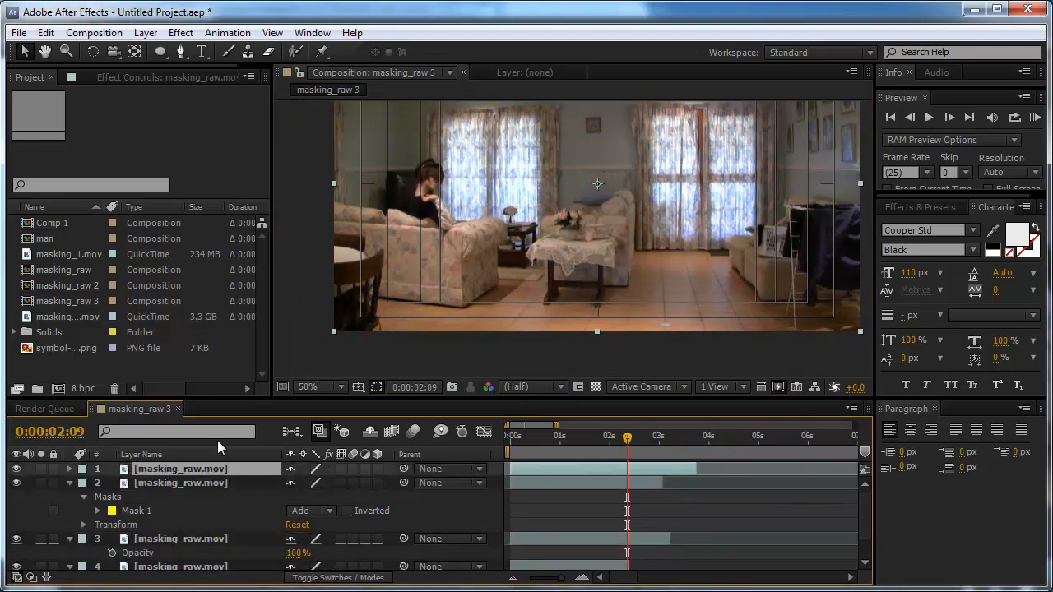
{"action": "left_click", "coordinate": [162, 51]}
{"action": "left_click_drag", "start_coordinate": [502, 273], "coordinate": [350, 124]}
Set the Mask Feather of the sofa figure's elliptical mask to 47 pixels and deselect the layer.
{"action": "left_click", "coordinate": [148, 467]}
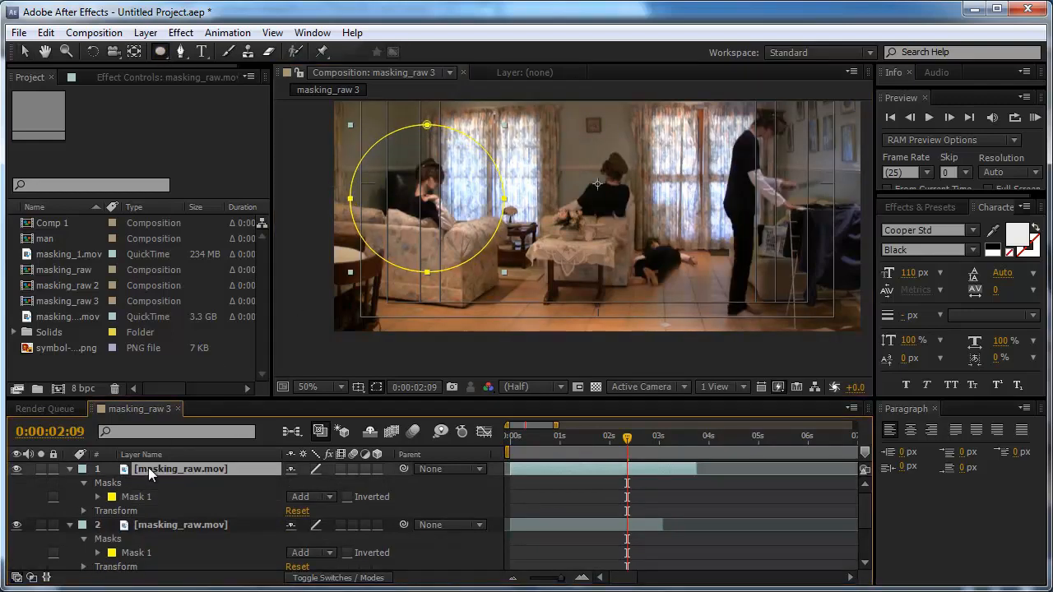
{"action": "key", "text": "m"}
{"action": "key", "text": "m"}
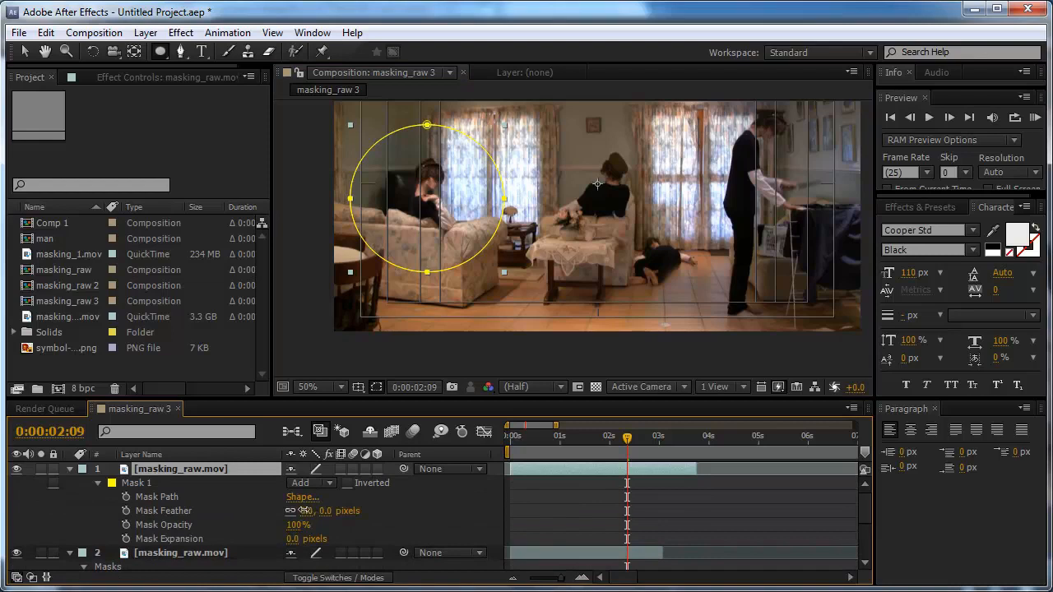
{"action": "left_click_drag", "start_coordinate": [308, 511], "coordinate": [342, 511]}
{"action": "left_click", "coordinate": [394, 510]}
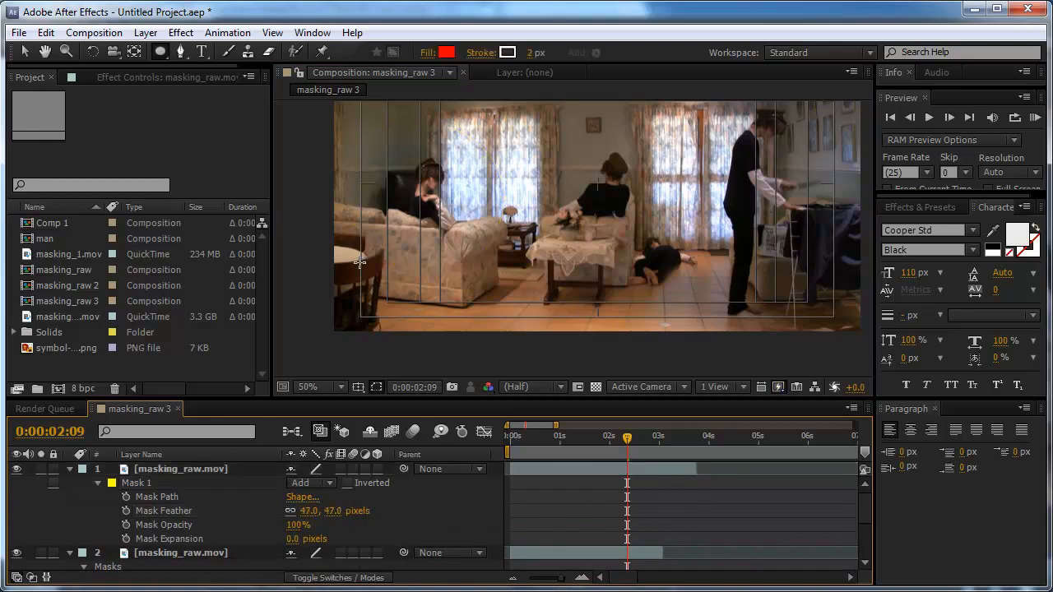
{"action": "key", "text": "v"}
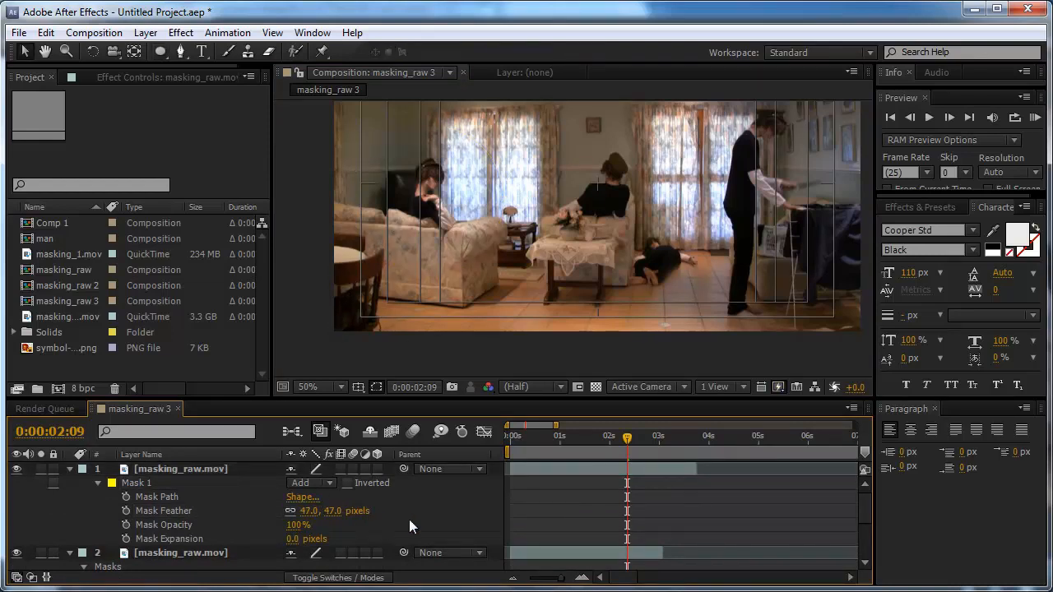
Move the fifth masking_raw.mov layer up to third in the stack and draw an elliptical mask around its crouching figure on the floor.
{"action": "scroll", "coordinate": [409, 520], "scroll_direction": "down", "scroll_amount": 3}
{"action": "left_click", "coordinate": [210, 562]}
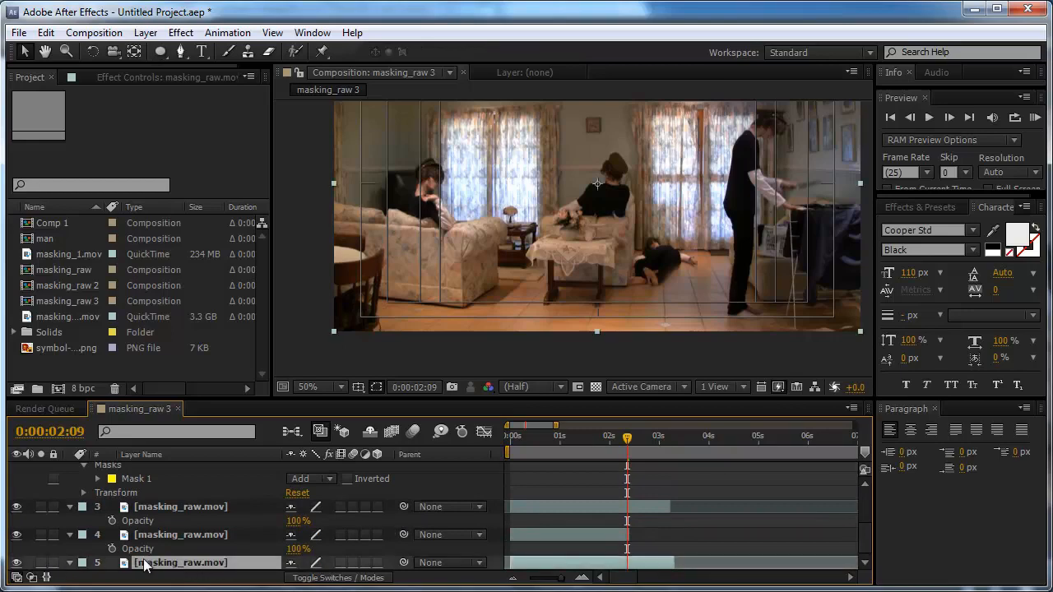
{"action": "key", "text": "ctrl+bracketright"}
{"action": "key", "text": "ctrl+bracketright"}
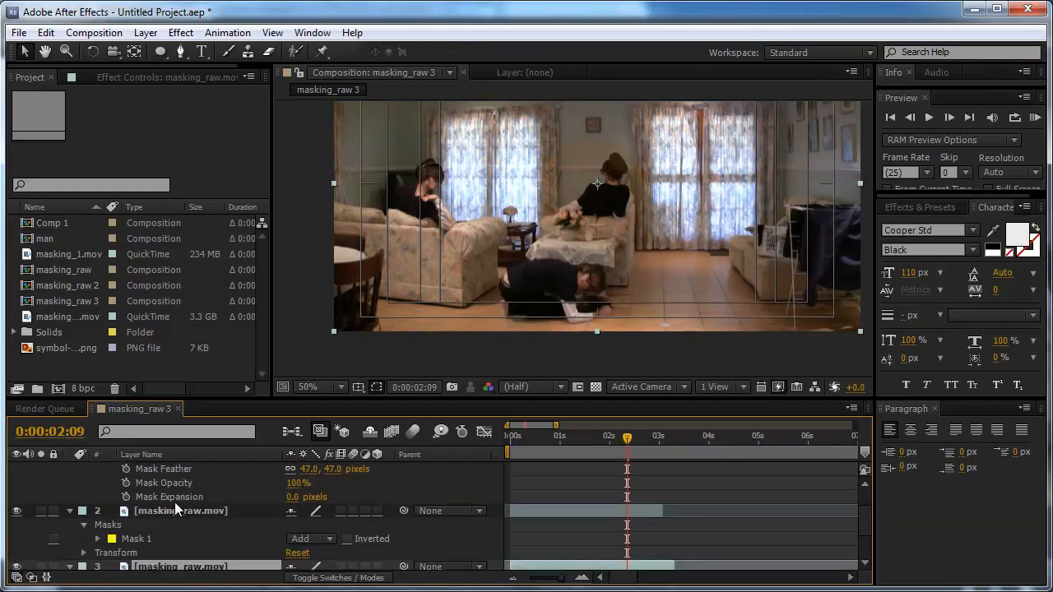
{"action": "left_click", "coordinate": [160, 51]}
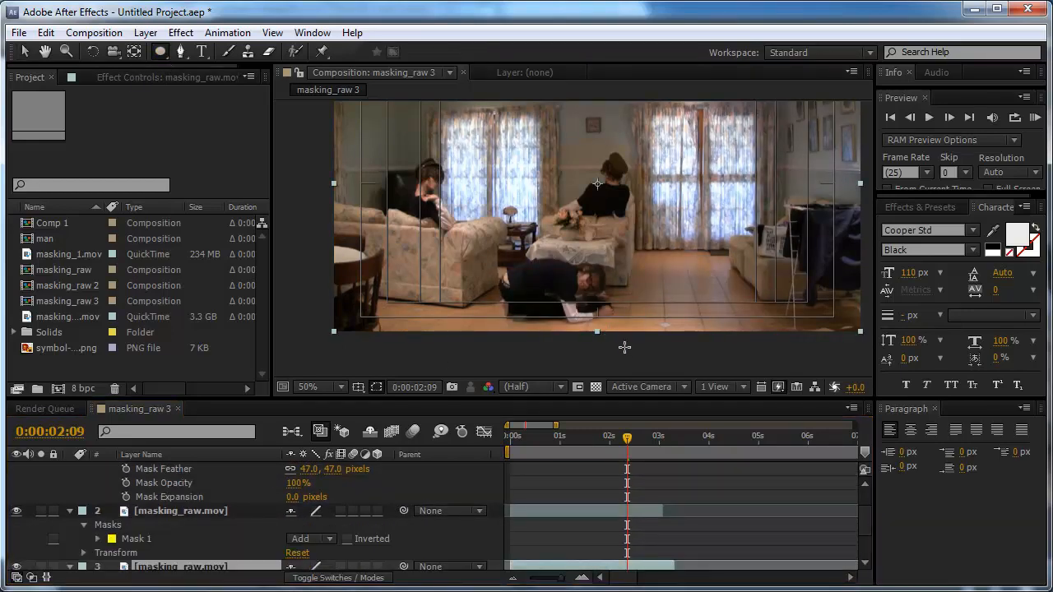
{"action": "left_click_drag", "start_coordinate": [625, 347], "coordinate": [463, 232]}
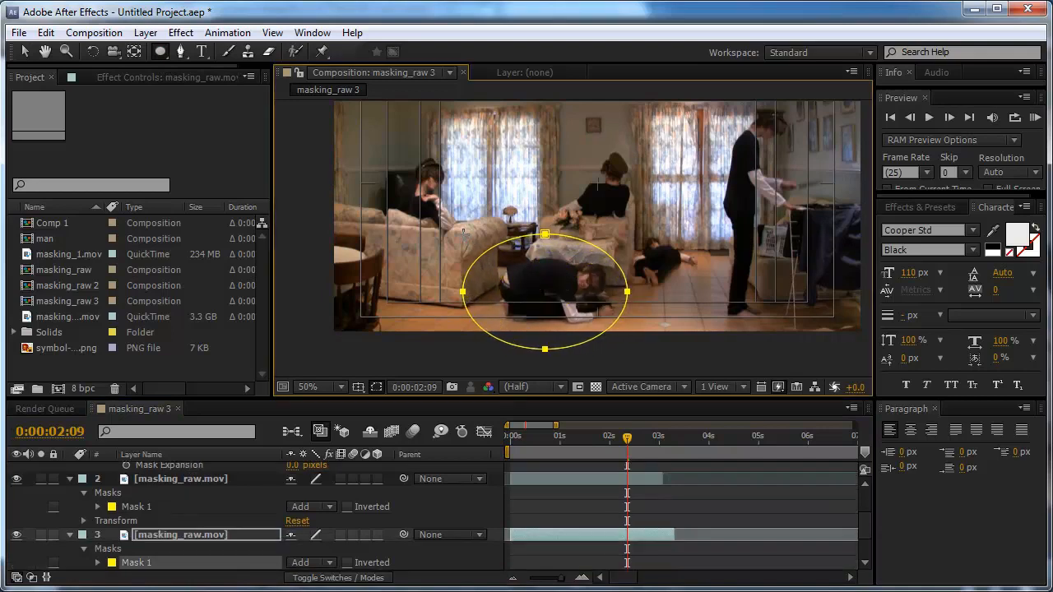
Reveal the mask properties of the crouching figure's layer and increase its Mask Feather to soften the ellipse's edge.
{"action": "key", "text": "m"}
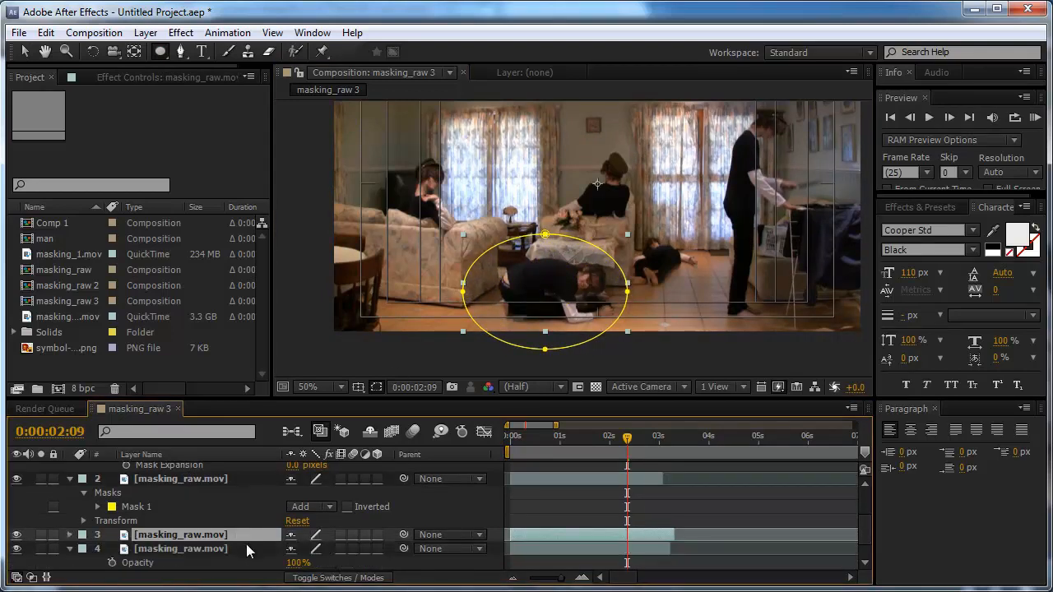
{"action": "key", "text": "m"}
{"action": "key", "text": "m"}
{"action": "key", "text": "m"}
{"action": "left_click_drag", "start_coordinate": [305, 549], "coordinate": [365, 549]}
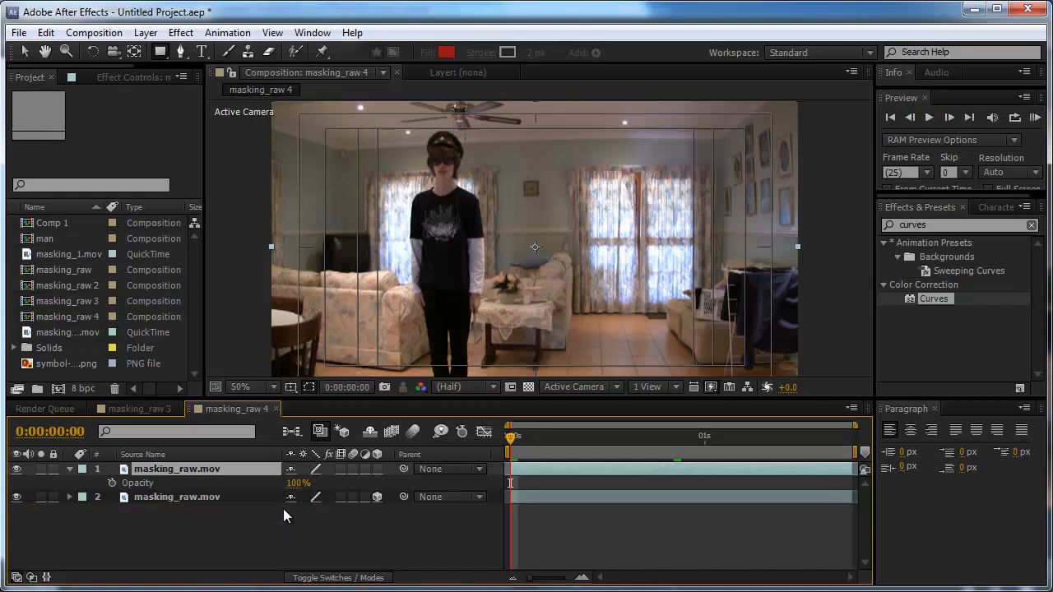
In masking_raw 4, set the upper masking_raw.mov layer's opacity to 50% and move the current time to 0:00:00:21.
{"action": "left_click", "coordinate": [298, 483]}
{"action": "type", "text": "50"}
{"action": "left_click", "coordinate": [298, 514]}
{"action": "left_click_drag", "start_coordinate": [529, 439], "coordinate": [678, 438]}
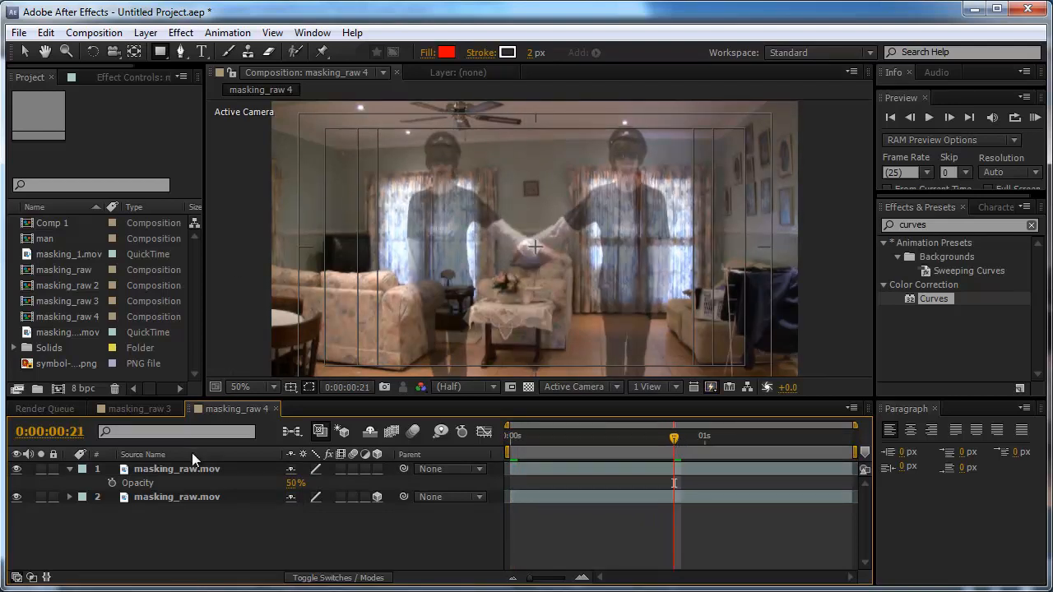
Draw a rectangular mask around the left handshaking figure on the upper masking_raw.mov layer, deselect it, and check the mask edge at the joined hands.
{"action": "left_click", "coordinate": [177, 469]}
{"action": "key", "text": "comma"}
{"action": "left_click_drag", "start_coordinate": [455, 157], "coordinate": [536, 325]}
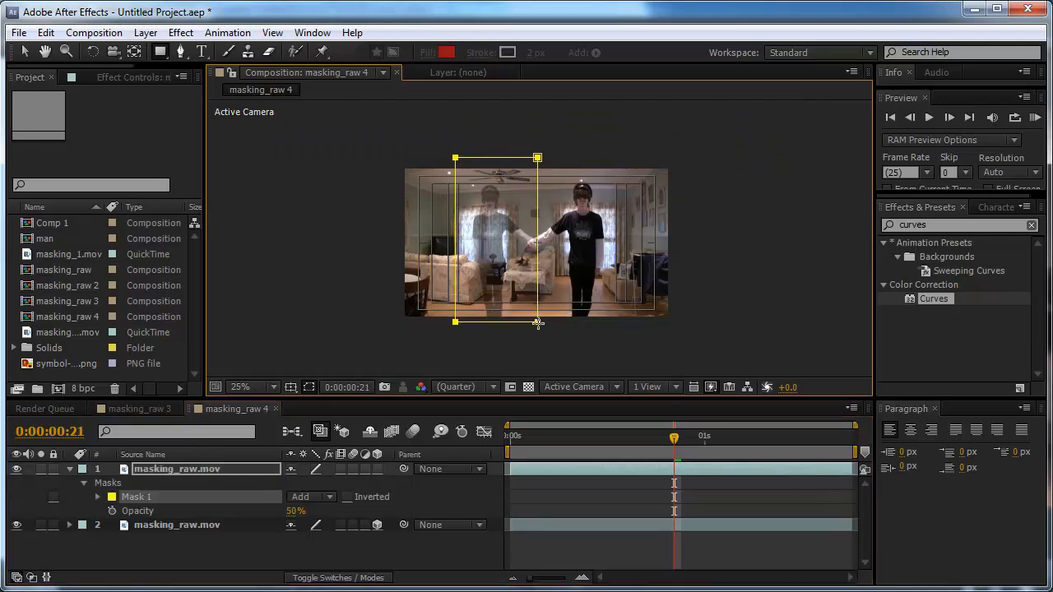
{"action": "key", "text": "v"}
{"action": "left_click", "coordinate": [356, 207]}
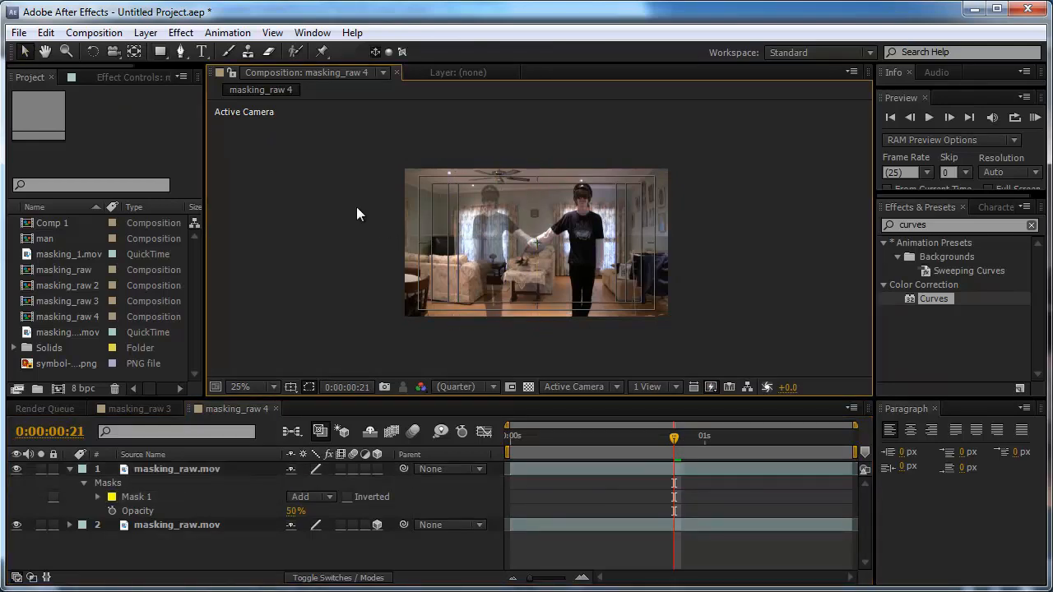
{"action": "key", "text": "period"}
{"action": "key", "text": "period"}
{"action": "key", "text": "period"}
{"action": "key", "text": "period"}
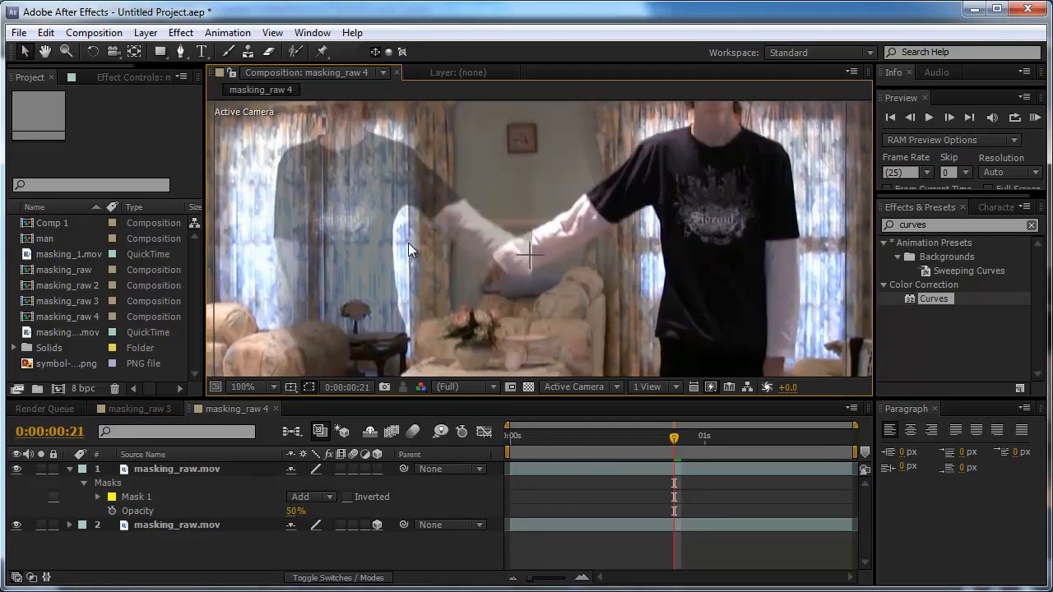
{"action": "key", "text": "comma"}
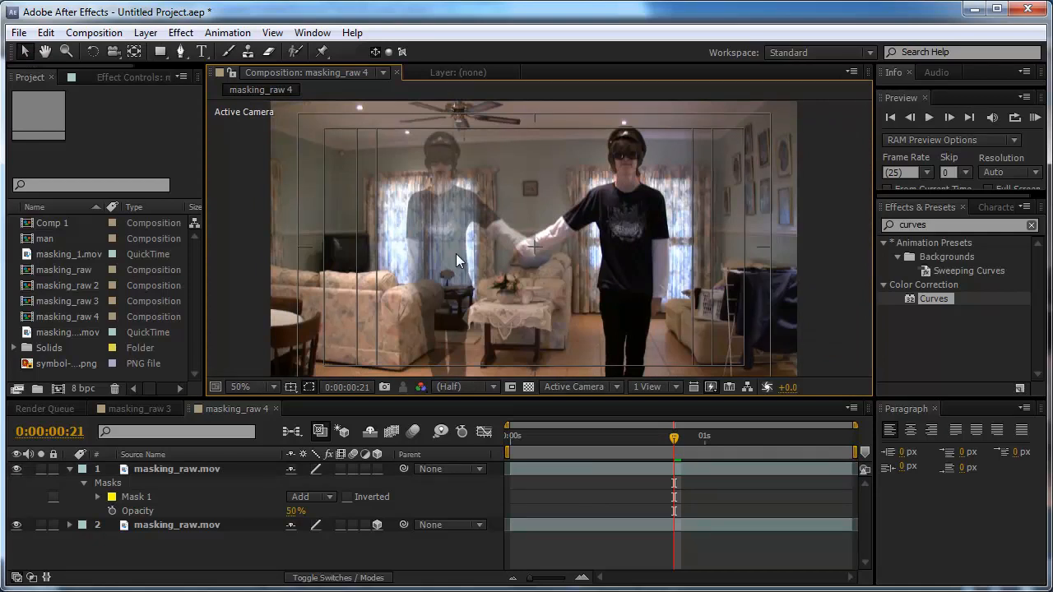